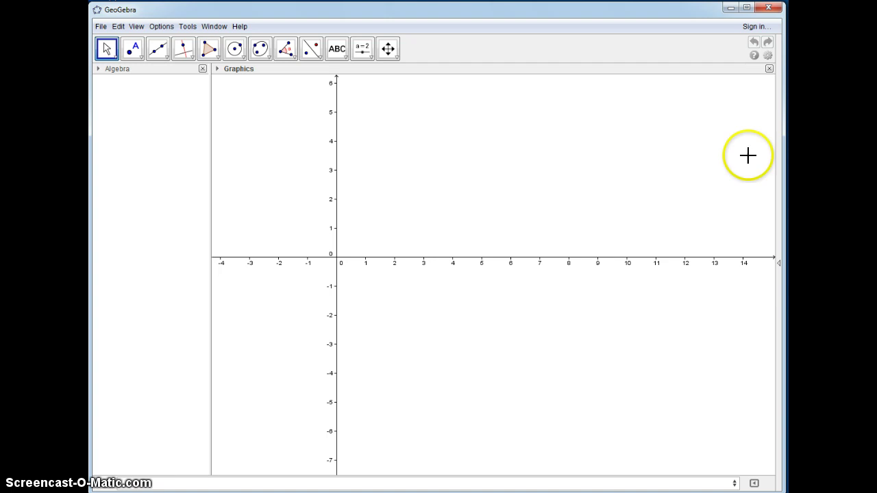
Step: Pan the view lower-left and draw the eight-vertex P polygon through A–H
{"action": "left_click", "coordinate": [388, 48]}
{"action": "left_click_drag", "start_coordinate": [397, 137], "coordinate": [355, 186]}
{"action": "left_click", "coordinate": [209, 48]}
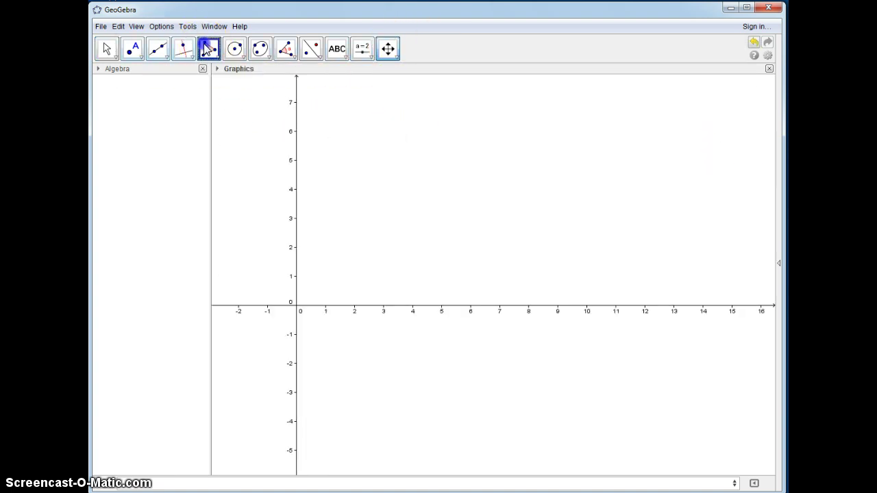
{"action": "left_click", "coordinate": [342, 217]}
{"action": "left_click", "coordinate": [342, 300]}
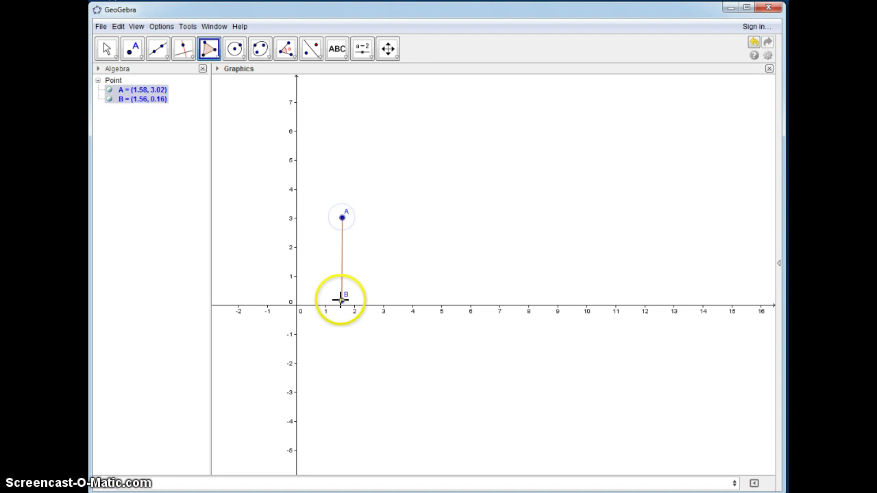
{"action": "left_click", "coordinate": [367, 301]}
{"action": "left_click", "coordinate": [365, 247]}
{"action": "left_click", "coordinate": [399, 256]}
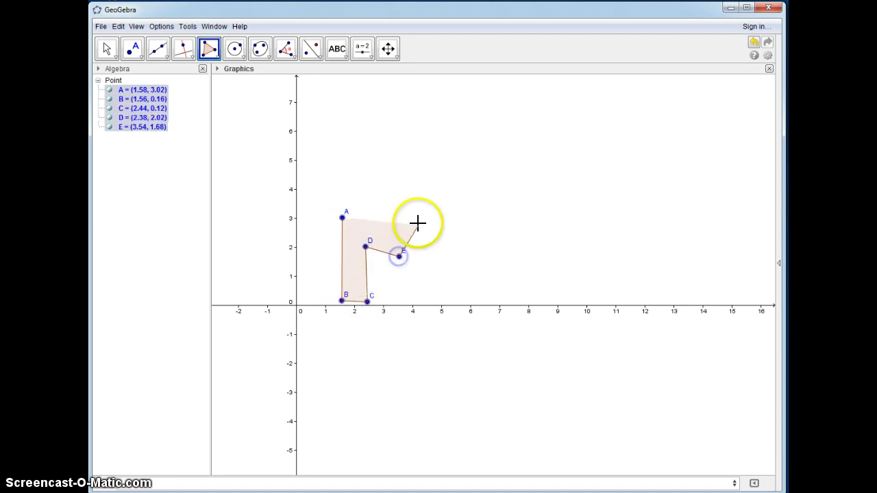
{"action": "left_click", "coordinate": [419, 223]}
{"action": "left_click", "coordinate": [404, 187]}
{"action": "left_click", "coordinate": [366, 185]}
{"action": "left_click", "coordinate": [342, 217]}
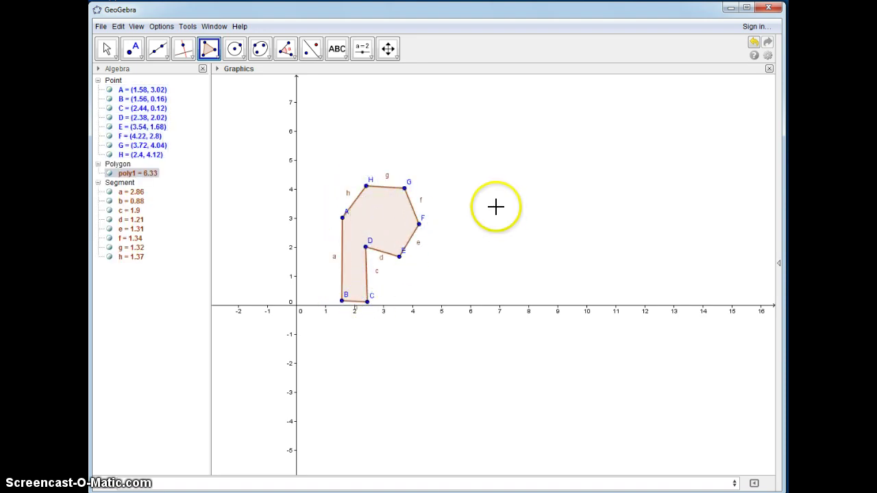
Step: Draw the eight-vertex T polygon through I–P beside the P
{"action": "left_click", "coordinate": [491, 194]}
{"action": "left_click", "coordinate": [492, 232]}
{"action": "left_click", "coordinate": [534, 231]}
{"action": "left_click", "coordinate": [536, 320]}
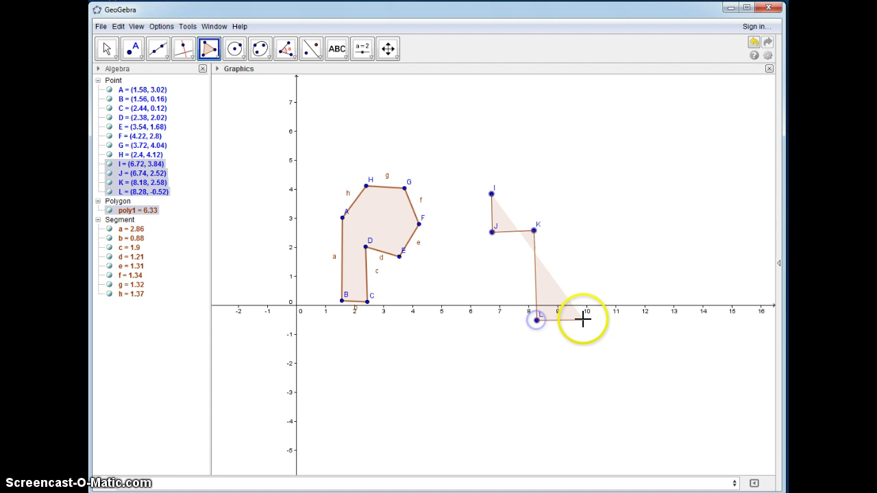
{"action": "left_click", "coordinate": [583, 320]}
{"action": "left_click", "coordinate": [570, 236]}
{"action": "left_click", "coordinate": [612, 235]}
{"action": "left_click", "coordinate": [606, 179]}
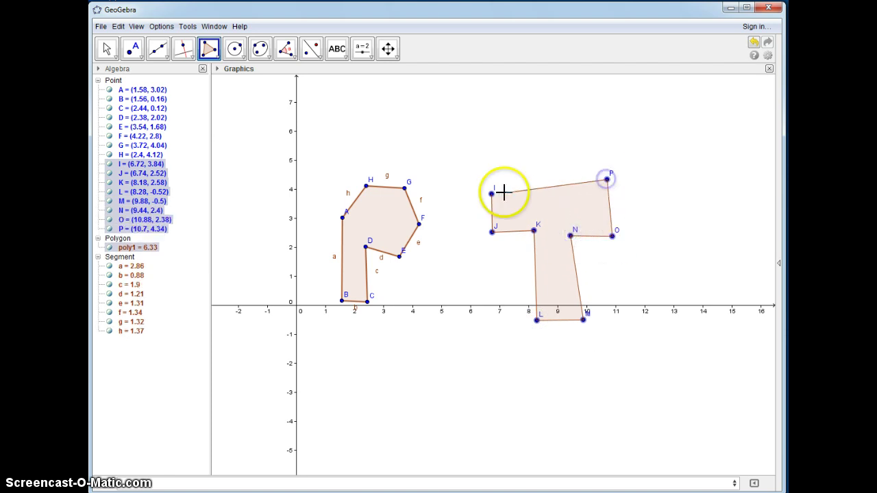
{"action": "left_click", "coordinate": [491, 194]}
Step: Fill the P polygon blue at about 40% opacity
{"action": "right_click", "coordinate": [372, 228]}
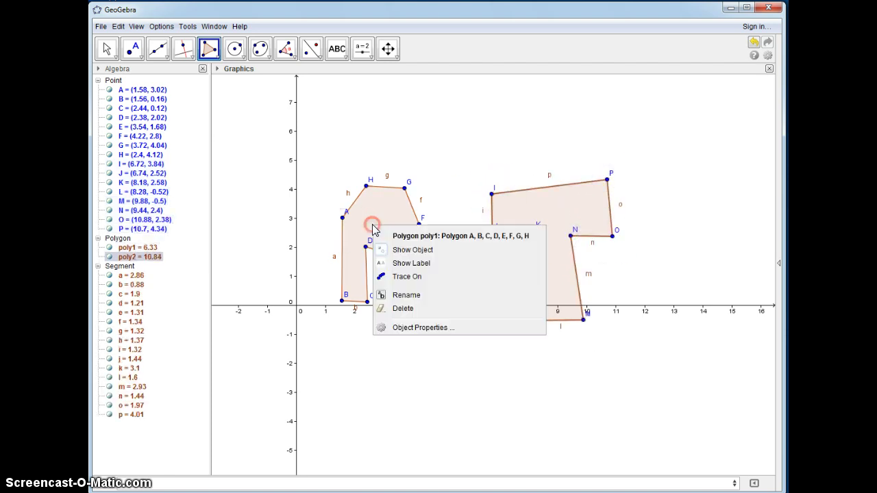
{"action": "left_click", "coordinate": [407, 326]}
{"action": "left_click", "coordinate": [281, 159]}
{"action": "left_click_drag", "start_coordinate": [225, 235], "coordinate": [256, 237]}
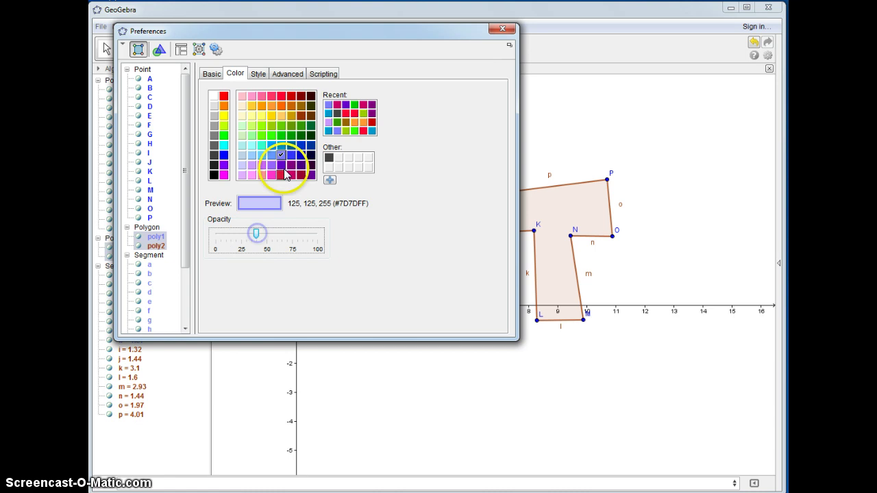
{"action": "left_click", "coordinate": [502, 28]}
Step: Fill the T polygon crimson at about 35% opacity
{"action": "right_click", "coordinate": [554, 208]}
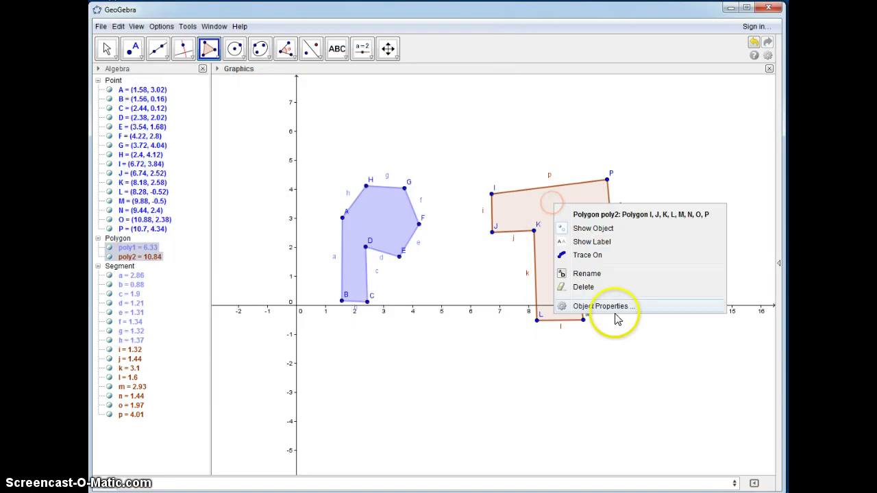
{"action": "left_click", "coordinate": [588, 309]}
{"action": "left_click", "coordinate": [282, 172]}
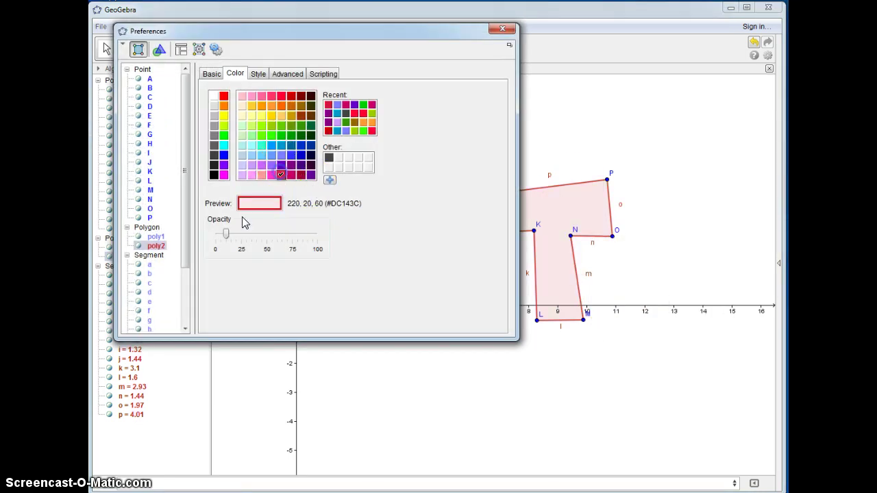
{"action": "left_click_drag", "start_coordinate": [225, 234], "coordinate": [251, 234]}
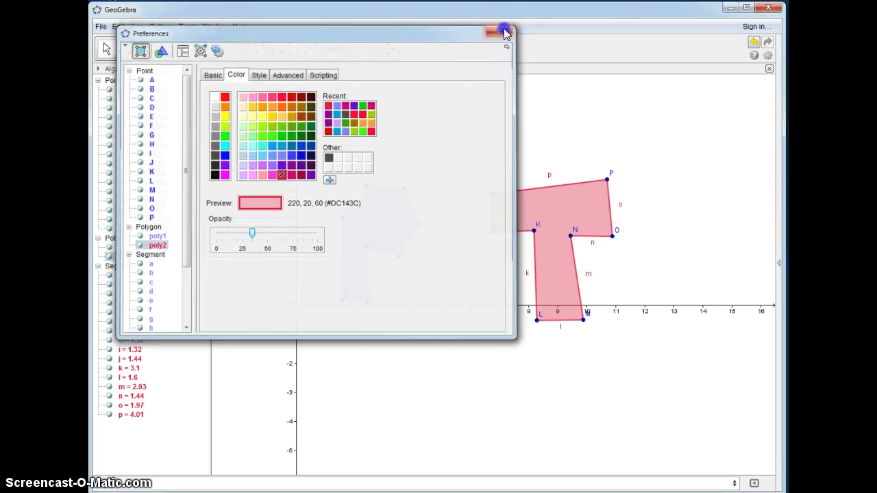
{"action": "left_click", "coordinate": [502, 28]}
Step: Drag vertices of both letters to reshape them, giving areas 7.95 and 9.82
{"action": "left_click", "coordinate": [107, 48]}
{"action": "left_click_drag", "start_coordinate": [366, 186], "coordinate": [398, 176]}
{"action": "mouse_move", "coordinate": [419, 223]}
{"action": "left_mouse_down"}
{"action": "mouse_move", "coordinate": [414, 215]}
{"action": "mouse_move", "coordinate": [425, 210]}
{"action": "left_mouse_up"}
{"action": "left_click_drag", "start_coordinate": [400, 257], "coordinate": [417, 252]}
{"action": "left_click", "coordinate": [399, 175]}
{"action": "left_click_drag", "start_coordinate": [400, 177], "coordinate": [410, 175]}
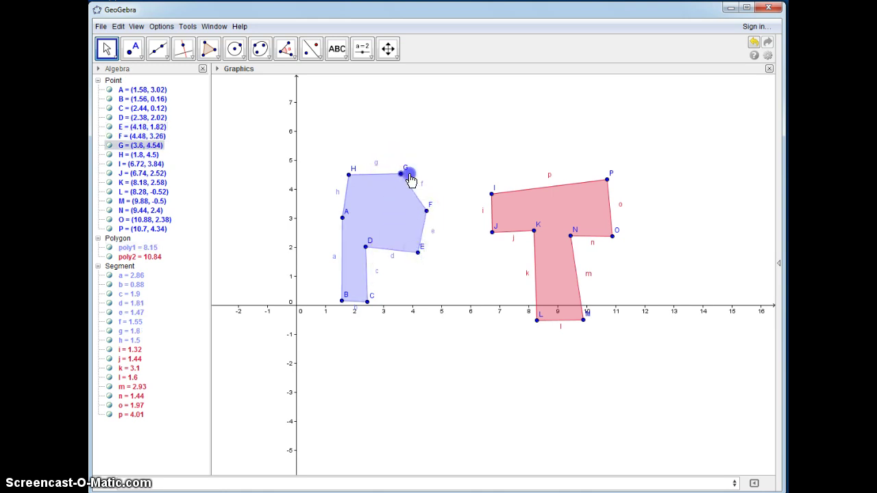
{"action": "left_click_drag", "start_coordinate": [607, 180], "coordinate": [593, 182]}
{"action": "left_click_drag", "start_coordinate": [612, 236], "coordinate": [538, 232]}
{"action": "left_click_drag", "start_coordinate": [370, 216], "coordinate": [354, 231]}
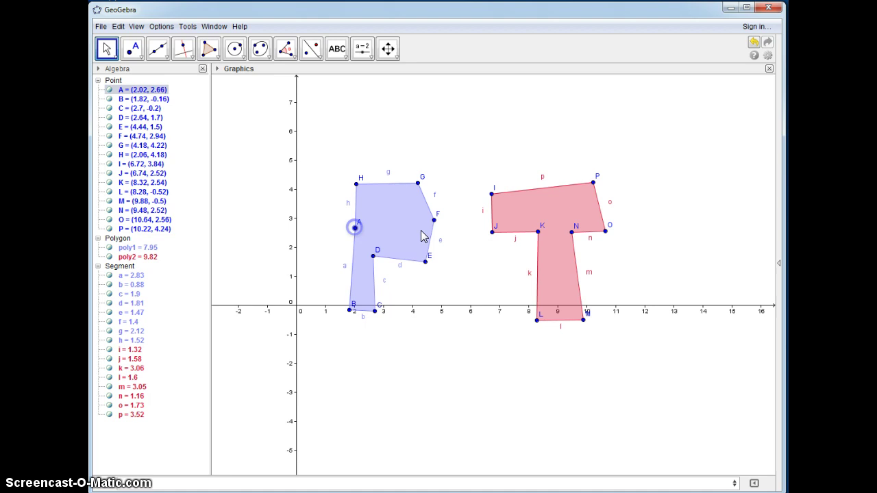
{"action": "left_click_drag", "start_coordinate": [779, 304], "coordinate": [788, 291]}
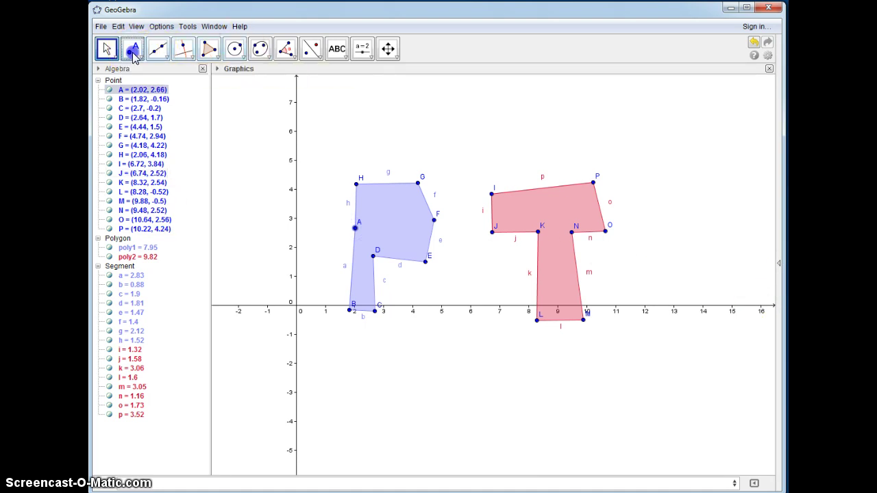
Step: Place a point above the letters and rename it center
{"action": "left_click", "coordinate": [133, 54]}
{"action": "left_click", "coordinate": [440, 109]}
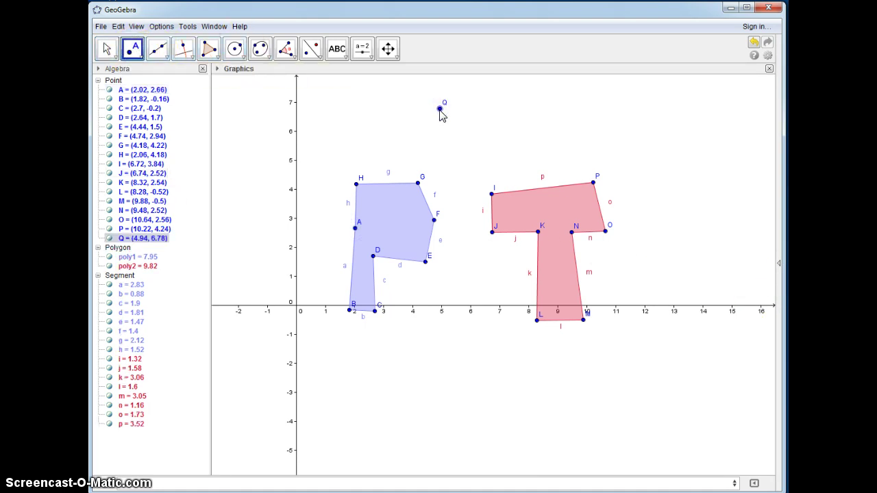
{"action": "right_click", "coordinate": [439, 111]}
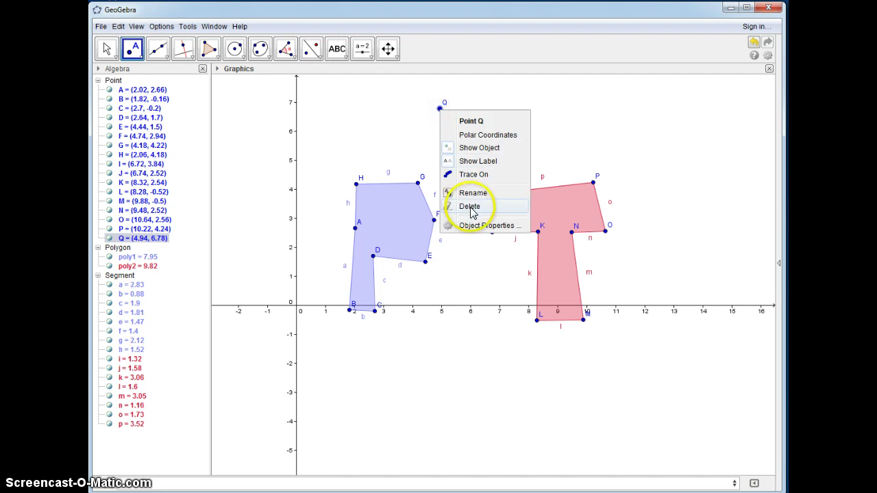
{"action": "left_click", "coordinate": [473, 194]}
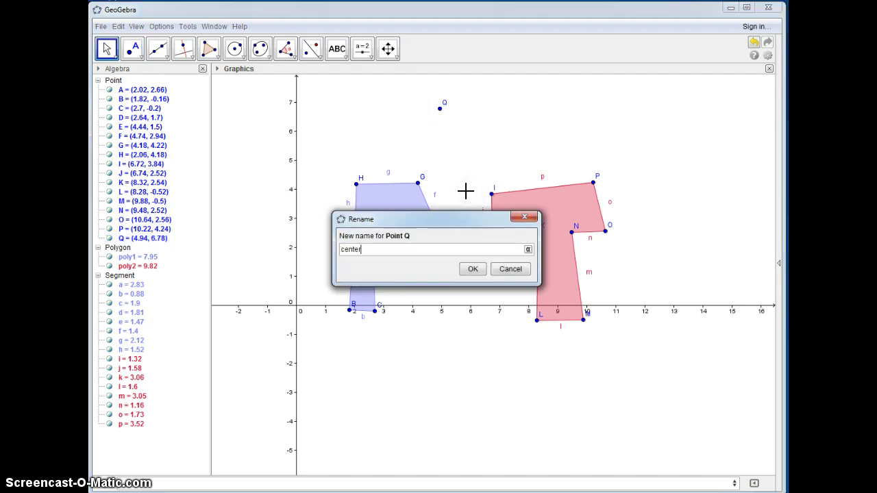
{"action": "left_click", "coordinate": [482, 269]}
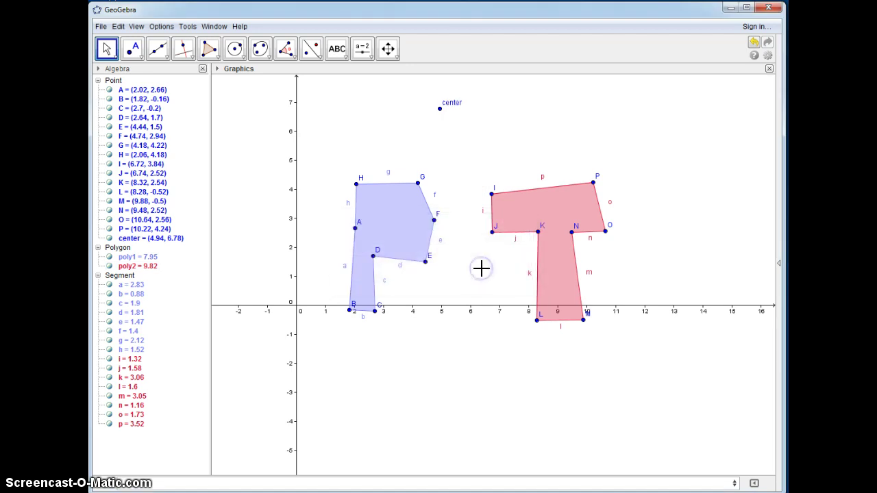
Step: Drag the P and T polygons lower on the grid, keeping the algebra plus graphics layout
{"action": "left_click", "coordinate": [405, 229]}
{"action": "left_click", "coordinate": [106, 48]}
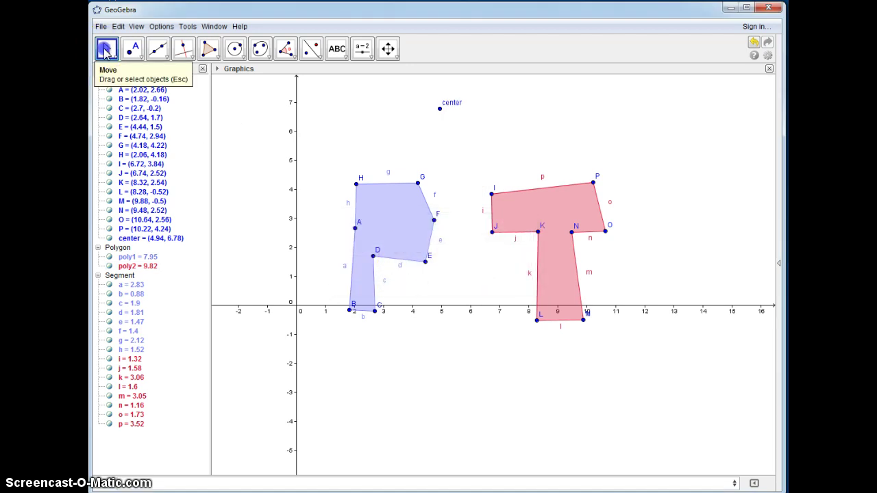
{"action": "left_click", "coordinate": [405, 232]}
{"action": "left_click_drag", "start_coordinate": [405, 232], "coordinate": [374, 259]}
{"action": "left_click_drag", "start_coordinate": [550, 223], "coordinate": [538, 255]}
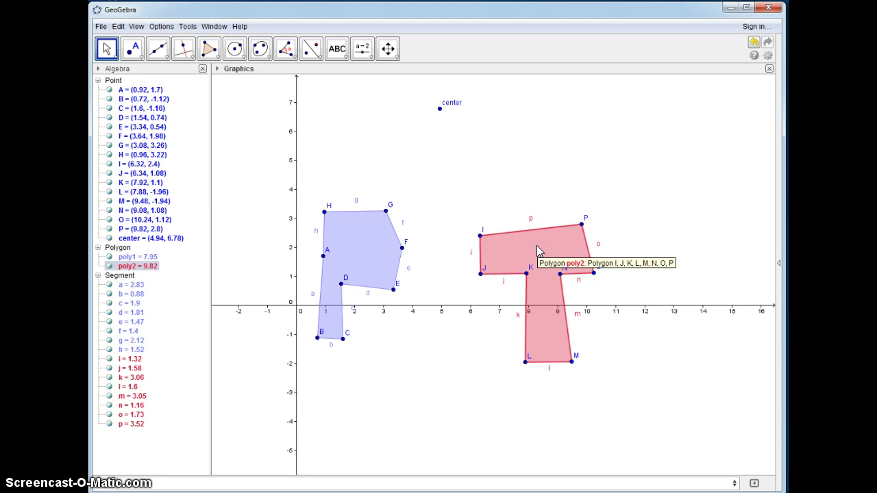
{"action": "left_click", "coordinate": [777, 263]}
{"action": "left_click", "coordinate": [738, 226]}
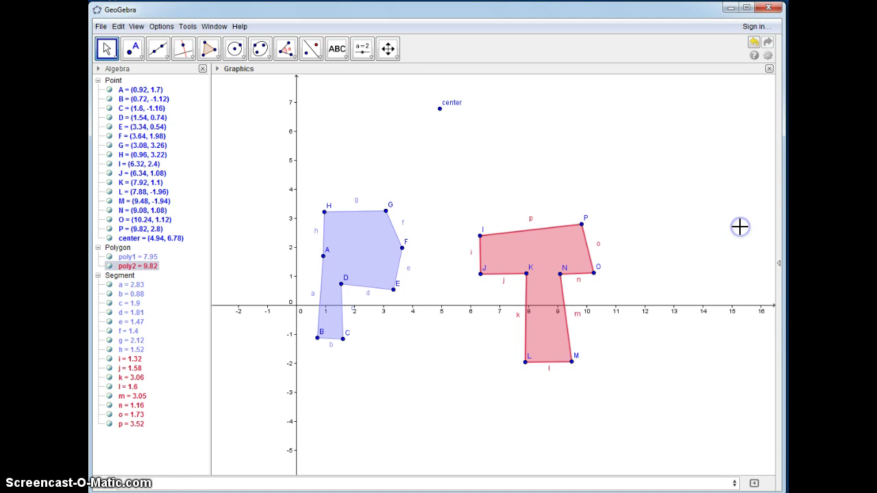
Step: Switch to the graphics-only layout and make new lines dashed and thicker
{"action": "left_click", "coordinate": [778, 263]}
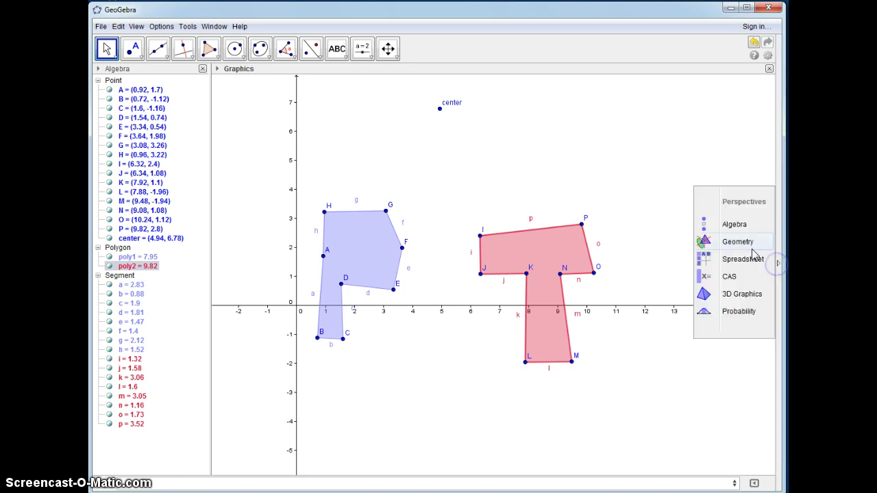
{"action": "left_click", "coordinate": [745, 240]}
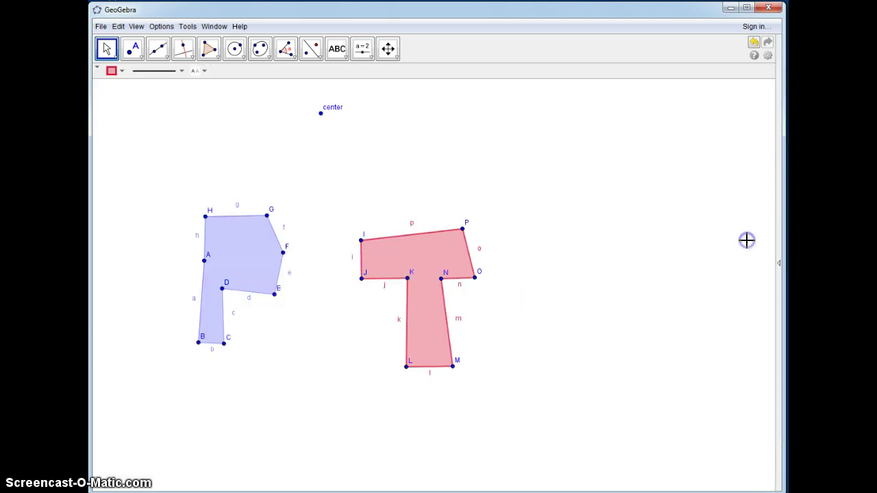
{"action": "left_click", "coordinate": [157, 48]}
{"action": "left_click", "coordinate": [178, 71]}
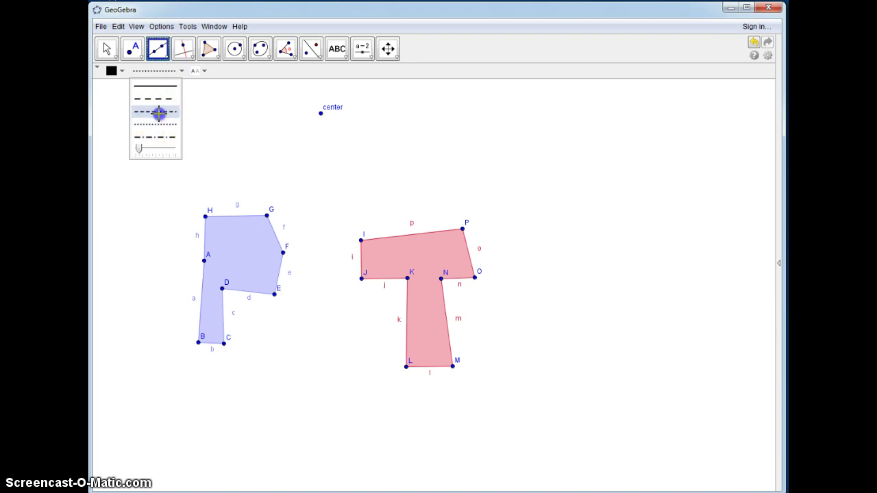
{"action": "left_click", "coordinate": [159, 111]}
{"action": "left_click", "coordinate": [181, 71]}
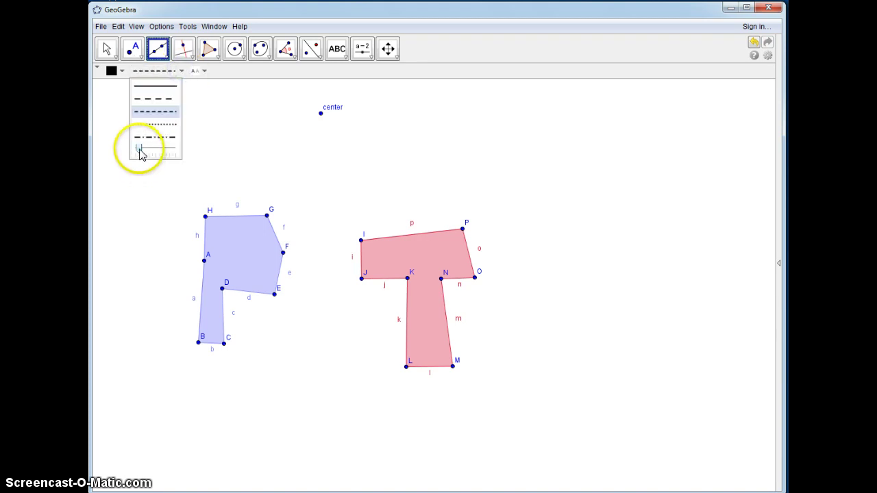
{"action": "left_click_drag", "start_coordinate": [141, 149], "coordinate": [143, 150]}
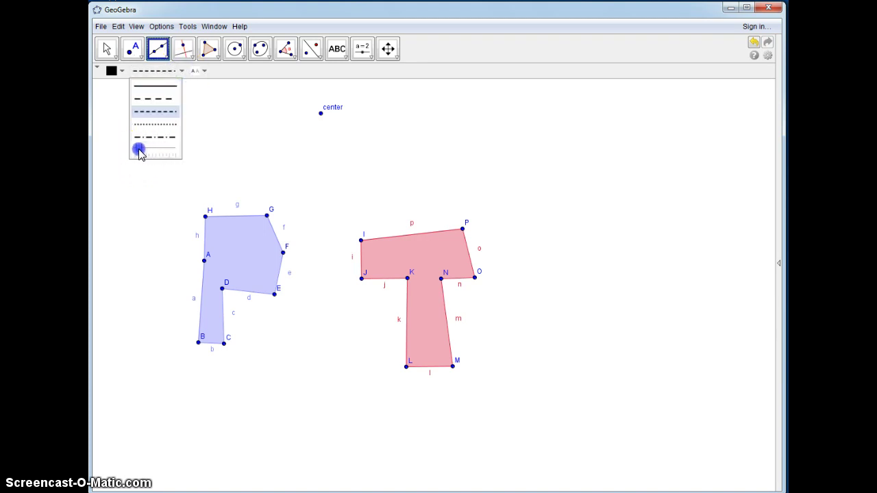
{"action": "left_click", "coordinate": [139, 149]}
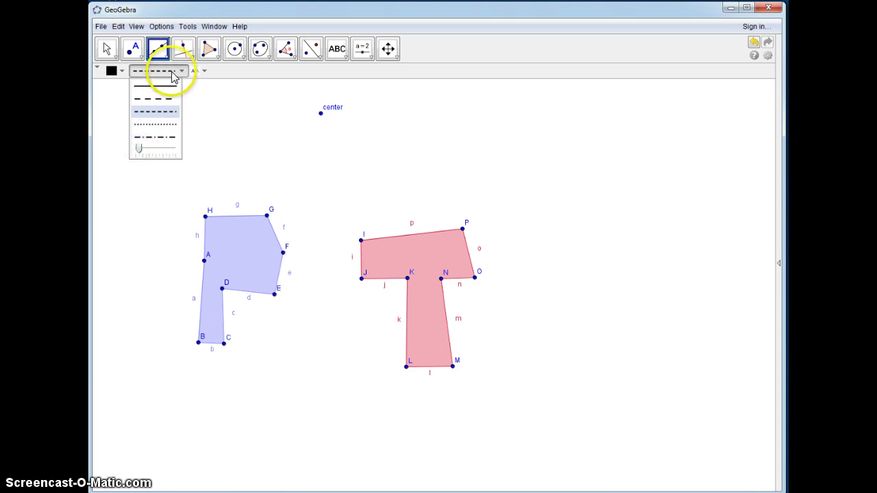
{"action": "left_click", "coordinate": [240, 69]}
Step: Draw lines from center through P vertices H, G and E
{"action": "left_click", "coordinate": [319, 111]}
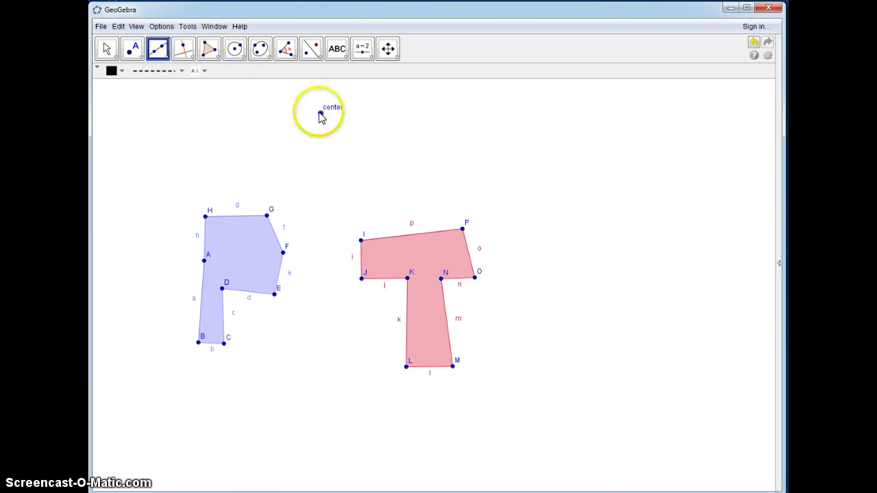
{"action": "left_click", "coordinate": [212, 212]}
{"action": "left_click", "coordinate": [321, 113]}
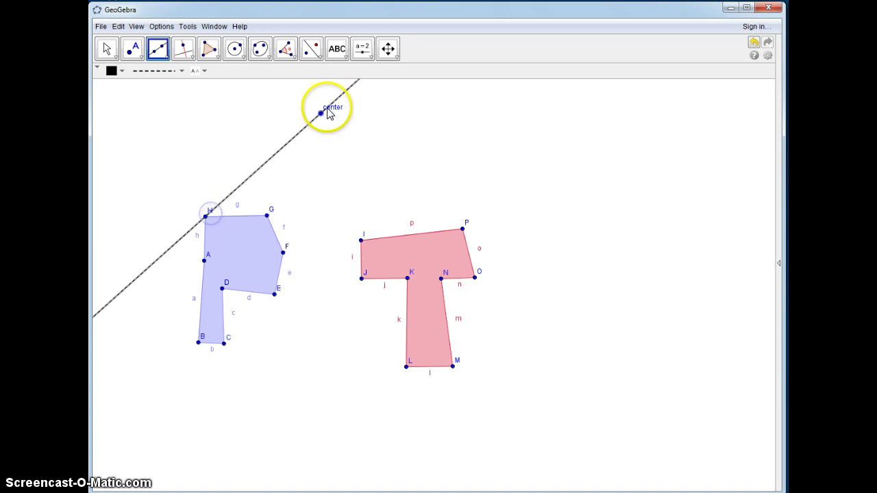
{"action": "left_click", "coordinate": [268, 215]}
{"action": "left_click", "coordinate": [312, 131]}
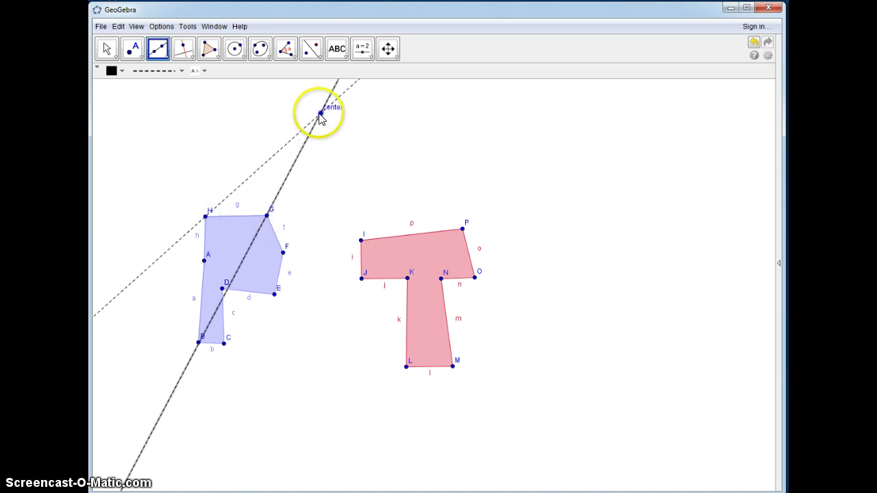
{"action": "left_click", "coordinate": [320, 113]}
{"action": "left_click", "coordinate": [274, 294]}
Step: Draw lines from center through T vertices I, N and P
{"action": "left_click", "coordinate": [321, 113]}
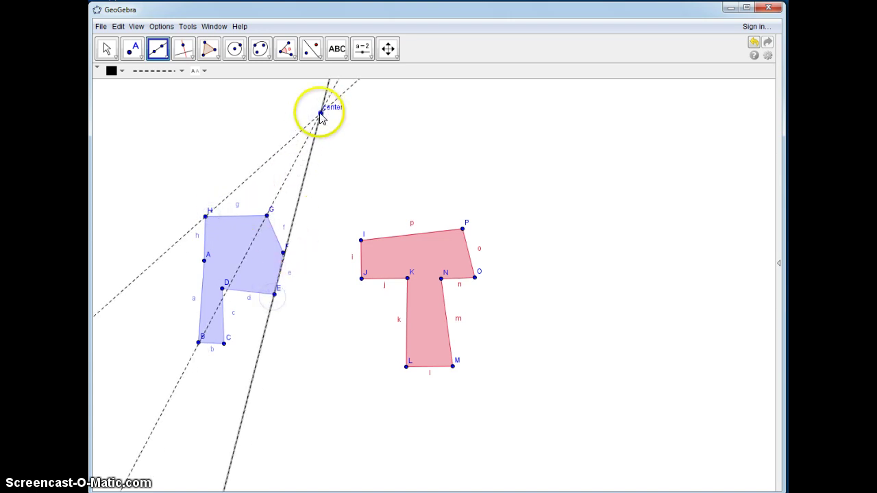
{"action": "left_click", "coordinate": [361, 240]}
{"action": "left_click", "coordinate": [321, 113]}
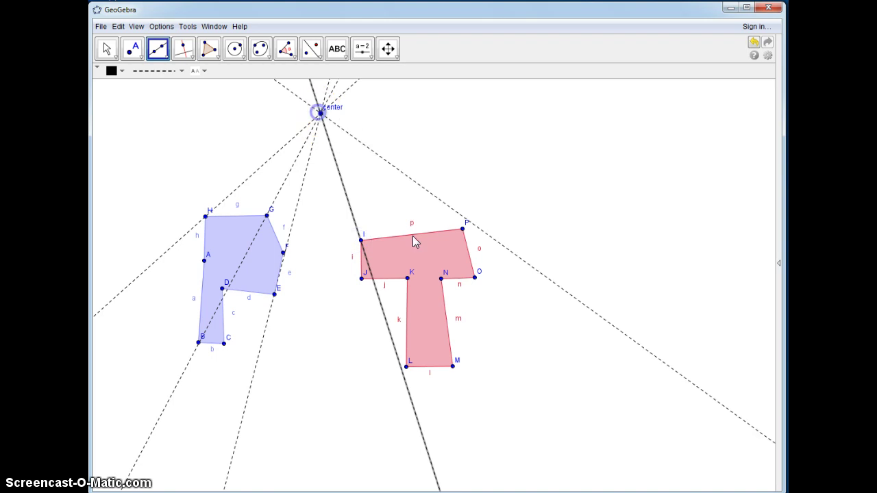
{"action": "left_click", "coordinate": [441, 278]}
{"action": "left_click", "coordinate": [320, 112]}
{"action": "left_click", "coordinate": [464, 229]}
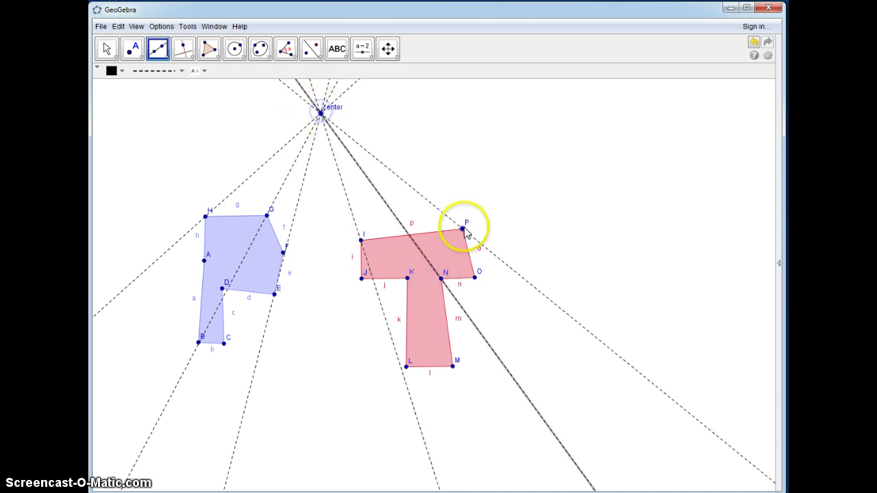
{"action": "left_click", "coordinate": [623, 220]}
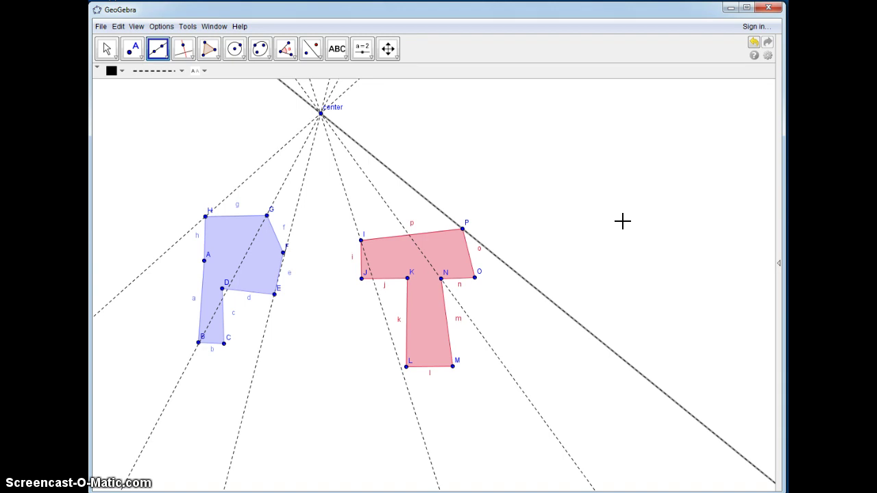
Step: Show the algebra-with-axes layout and create a slider named factor with minimum -2
{"action": "left_click", "coordinate": [777, 262]}
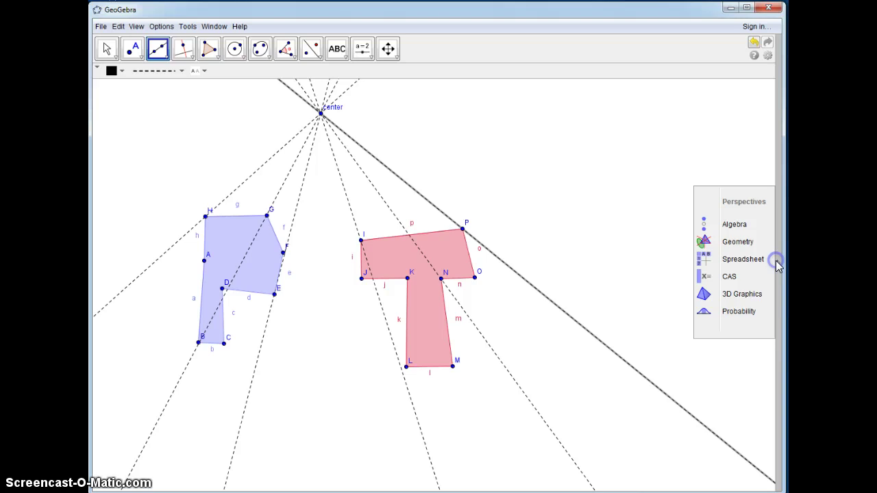
{"action": "left_click", "coordinate": [735, 225]}
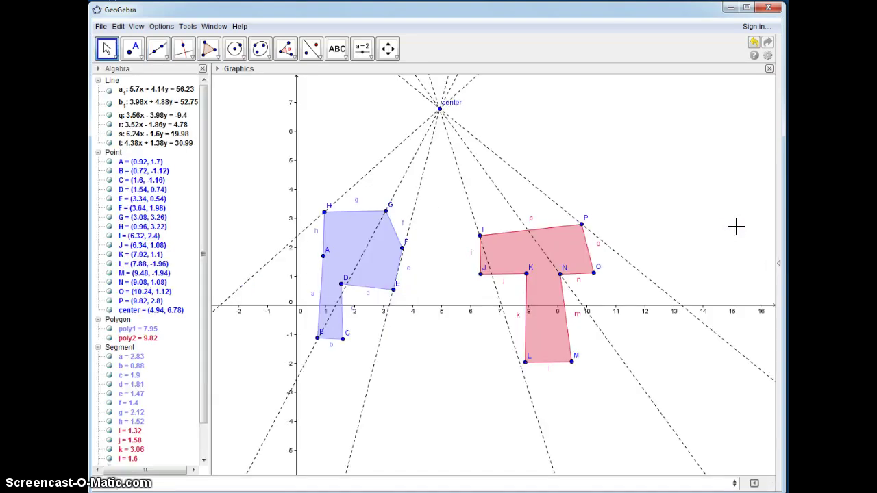
{"action": "left_click", "coordinate": [360, 50]}
{"action": "left_click", "coordinate": [256, 115]}
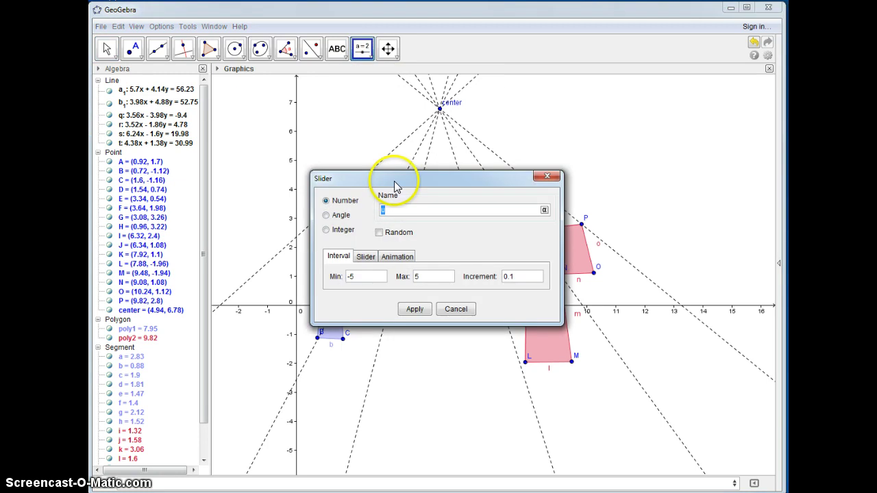
{"action": "type", "text": "factor"}
{"action": "left_click_drag", "start_coordinate": [365, 281], "coordinate": [350, 281]}
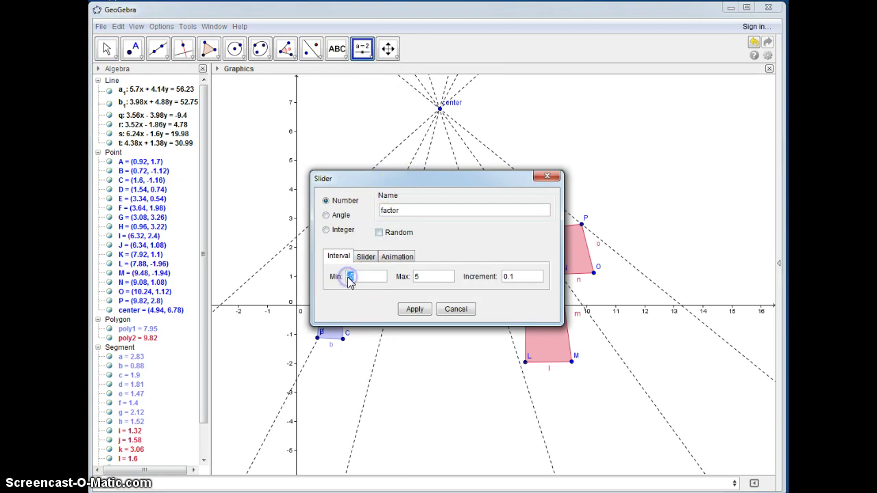
{"action": "type", "text": "-2"}
{"action": "left_click_drag", "start_coordinate": [418, 278], "coordinate": [411, 282]}
{"action": "left_click", "coordinate": [410, 309]}
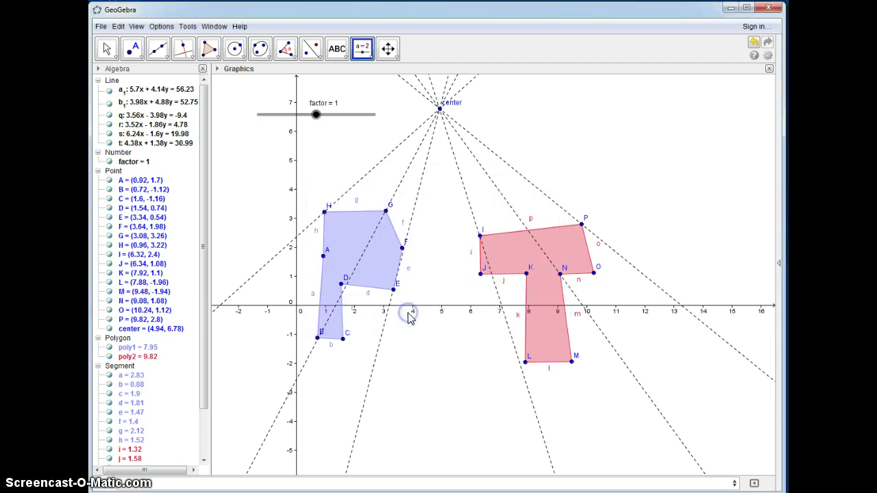
Step: Drag the factor slider to 2.1
{"action": "left_click", "coordinate": [105, 50]}
{"action": "left_click", "coordinate": [314, 115]}
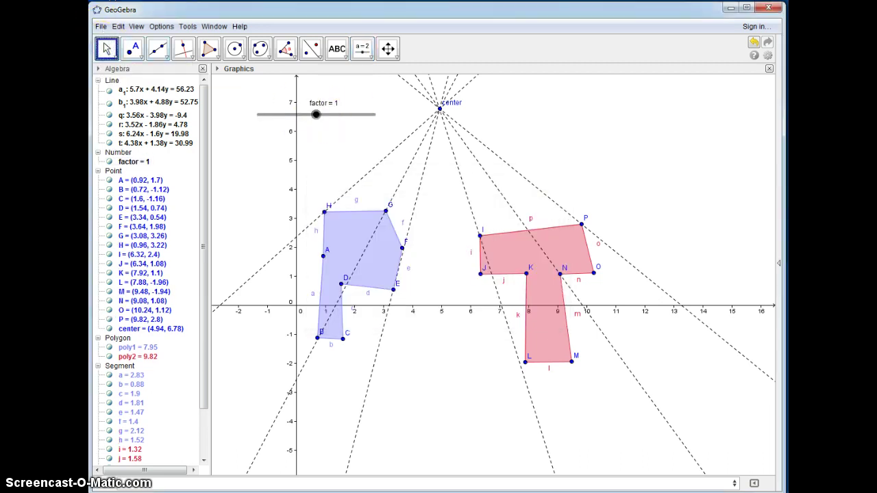
{"action": "left_click", "coordinate": [107, 48]}
{"action": "left_click", "coordinate": [306, 112]}
{"action": "left_click_drag", "start_coordinate": [305, 111], "coordinate": [340, 124]}
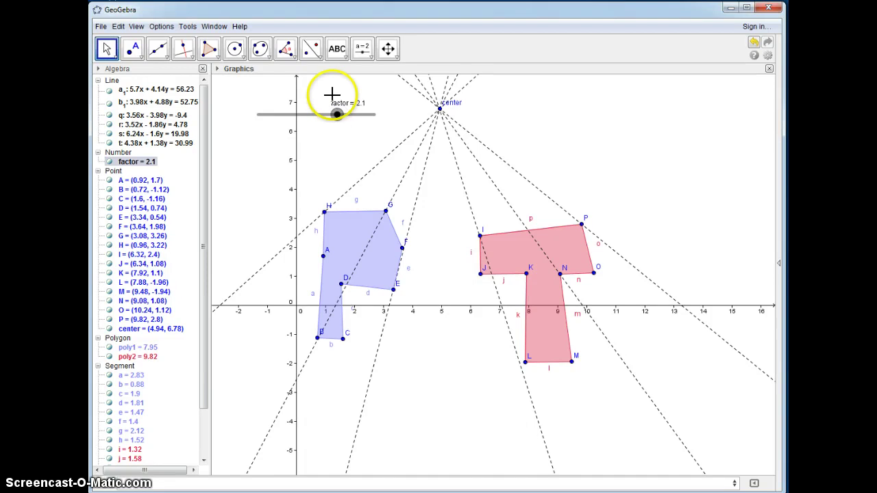
Step: Dilate the P and T polygons from center by factor, creating images A'–P'
{"action": "left_click", "coordinate": [317, 58]}
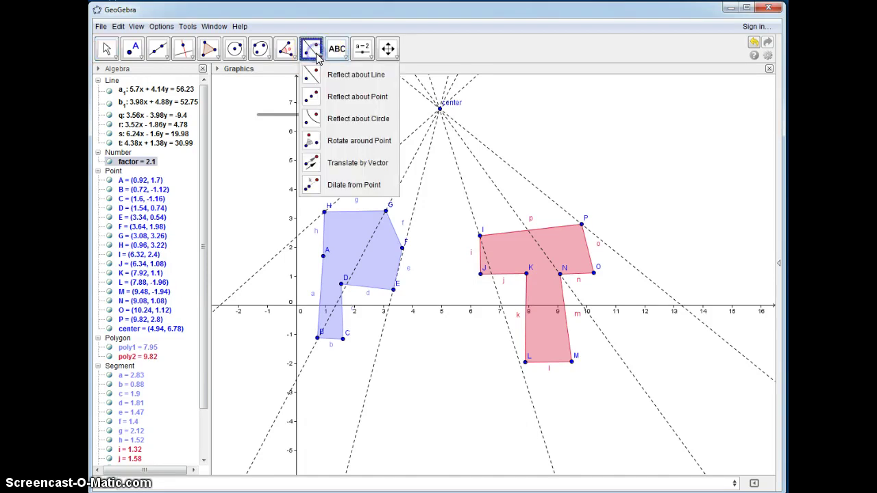
{"action": "left_click", "coordinate": [313, 185]}
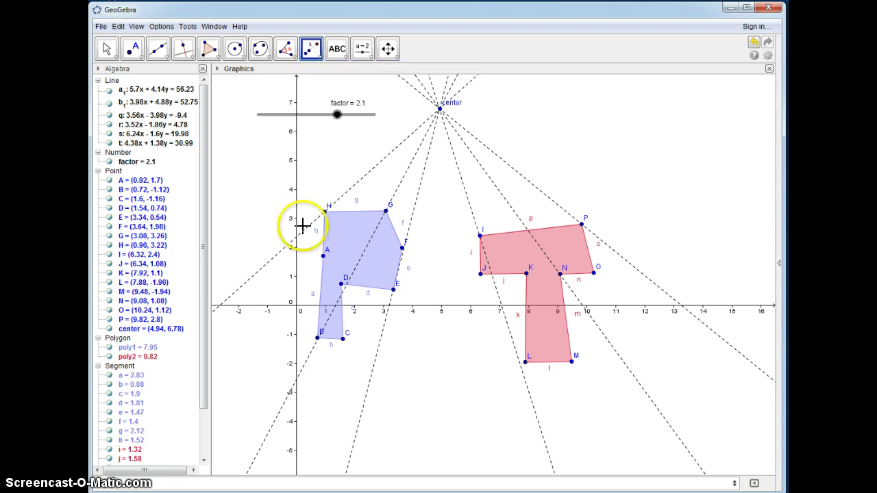
{"action": "left_click_drag", "start_coordinate": [274, 182], "coordinate": [704, 401]}
{"action": "left_click", "coordinate": [442, 109]}
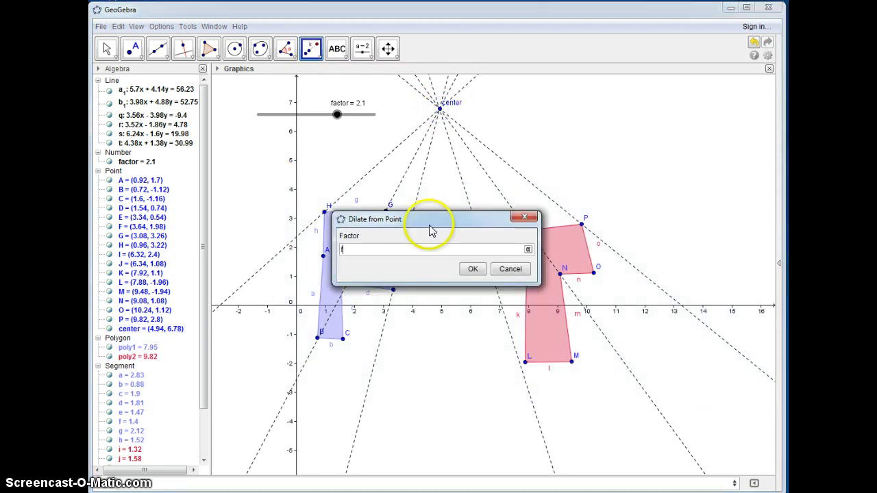
{"action": "left_click", "coordinate": [473, 268]}
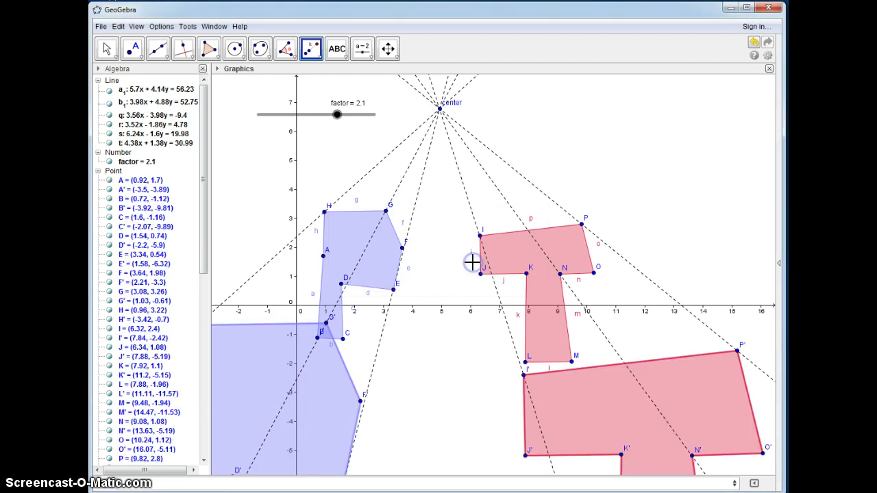
{"action": "left_click", "coordinate": [106, 48]}
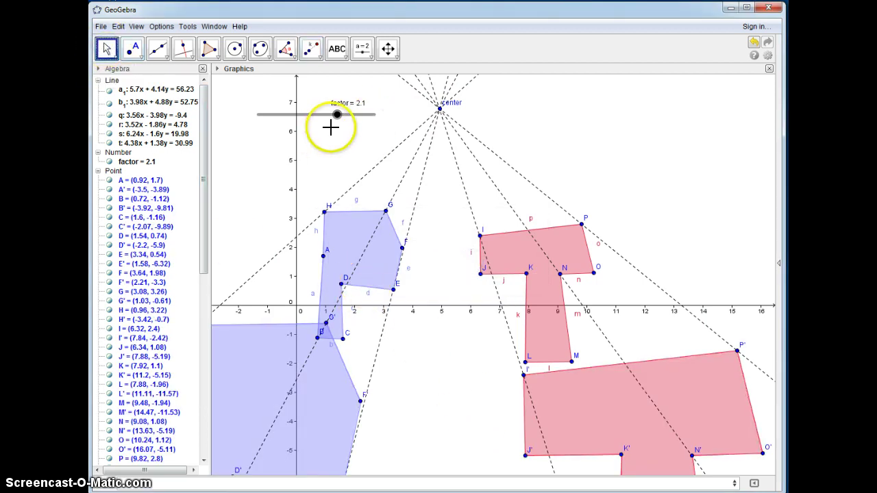
Step: Lower factor to 1.7, inspect H and H', and try moving the center point
{"action": "left_click_drag", "start_coordinate": [337, 117], "coordinate": [330, 121]}
{"action": "left_click", "coordinate": [350, 303]}
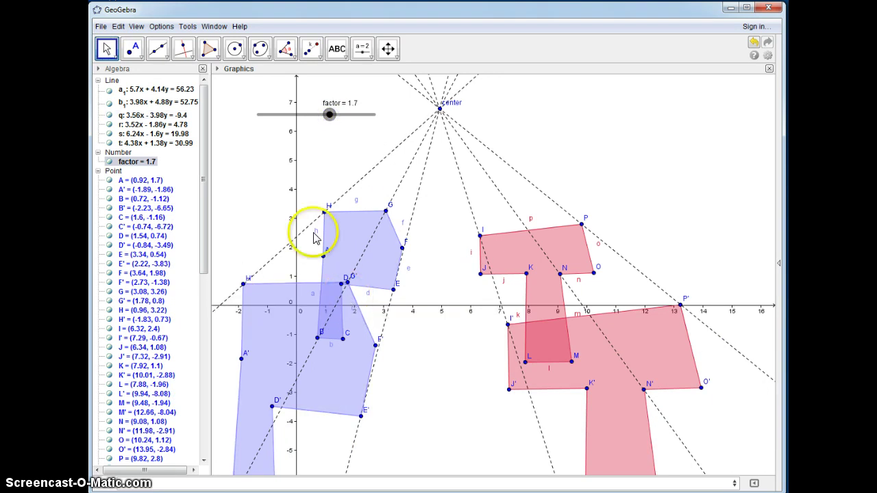
{"action": "left_click", "coordinate": [326, 214]}
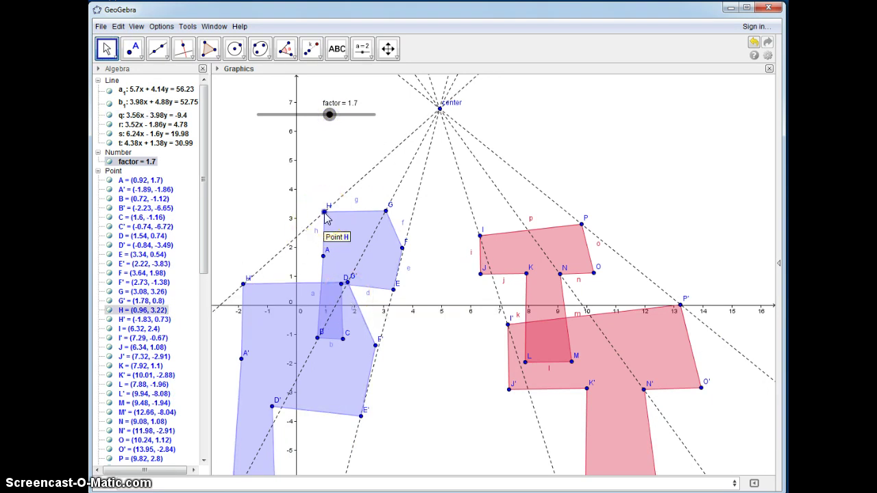
{"action": "left_click", "coordinate": [268, 274]}
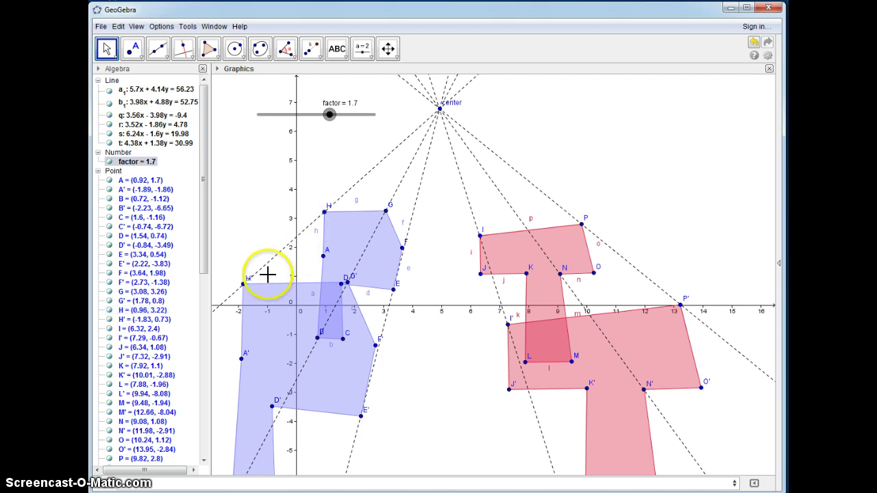
{"action": "left_click", "coordinate": [244, 289]}
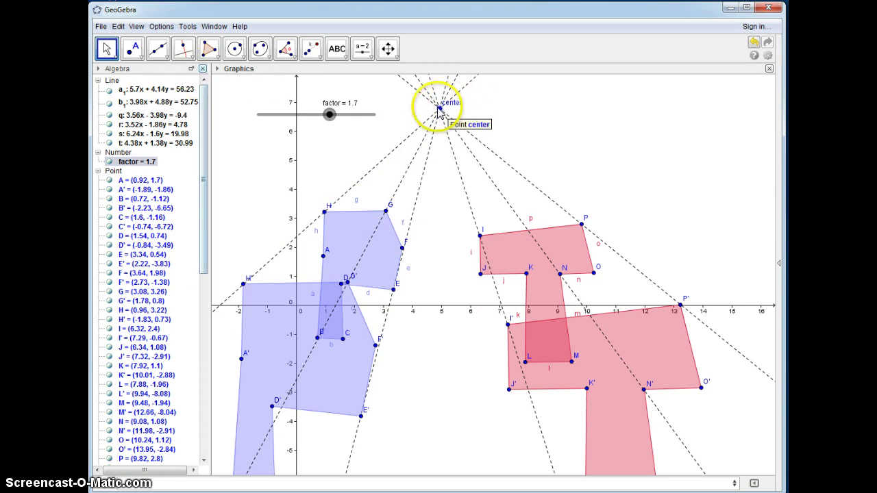
{"action": "mouse_move", "coordinate": [439, 110]}
{"action": "left_mouse_down"}
{"action": "mouse_move", "coordinate": [530, 111]}
{"action": "mouse_move", "coordinate": [433, 113]}
{"action": "mouse_move", "coordinate": [446, 113]}
{"action": "left_mouse_up"}
Step: Undo back to the undilated shapes and hide all vertex points and their labels
{"action": "left_click", "coordinate": [753, 42]}
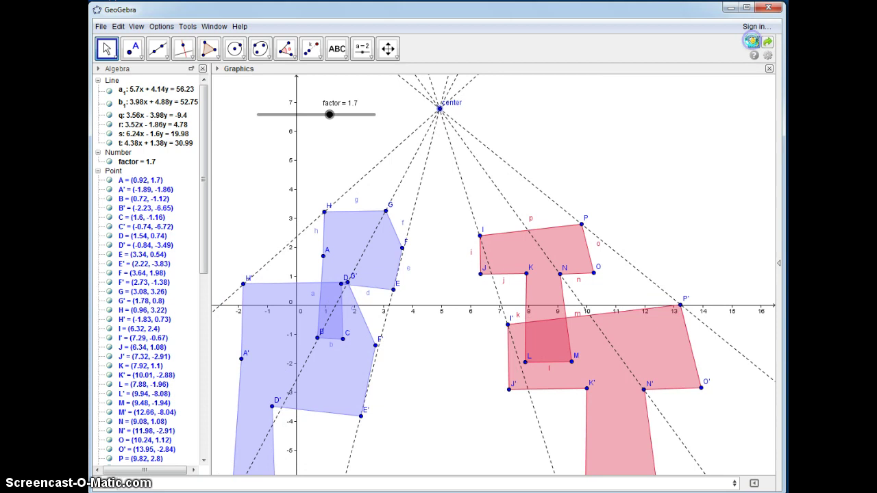
{"action": "left_click", "coordinate": [753, 42]}
{"action": "left_click", "coordinate": [753, 42]}
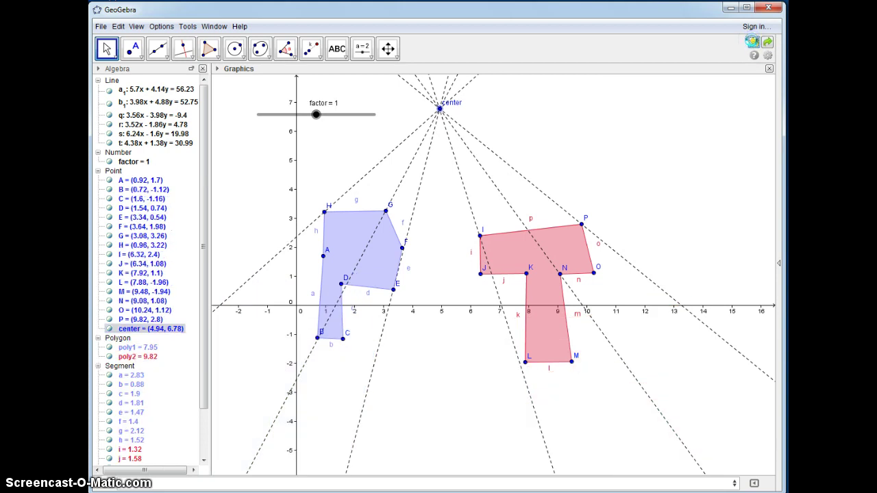
{"action": "right_click", "coordinate": [114, 172]}
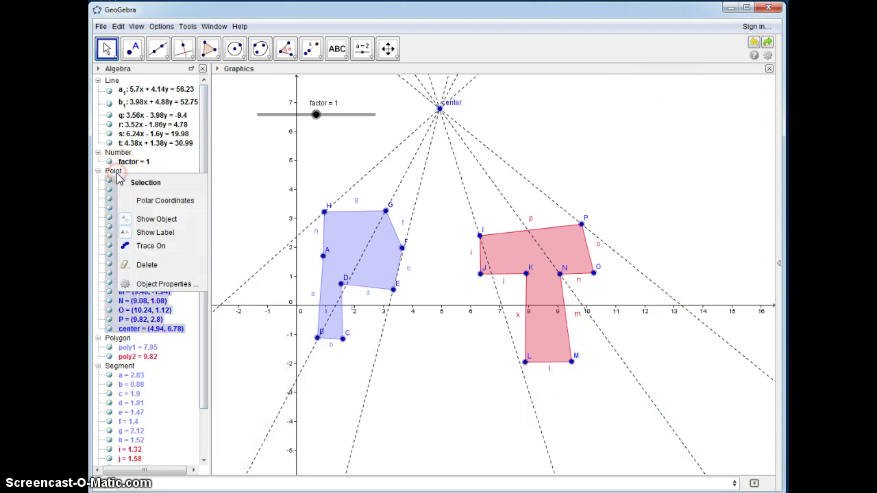
{"action": "left_click", "coordinate": [154, 233]}
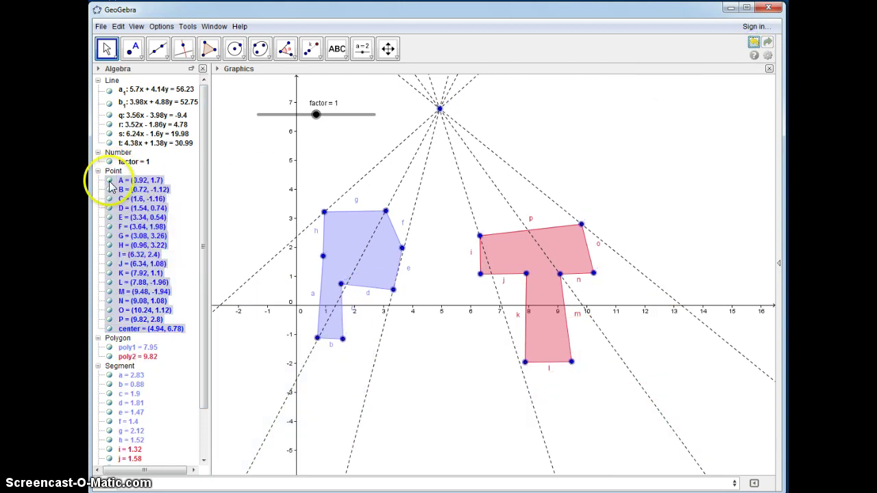
{"action": "right_click", "coordinate": [110, 187]}
{"action": "left_click", "coordinate": [140, 218]}
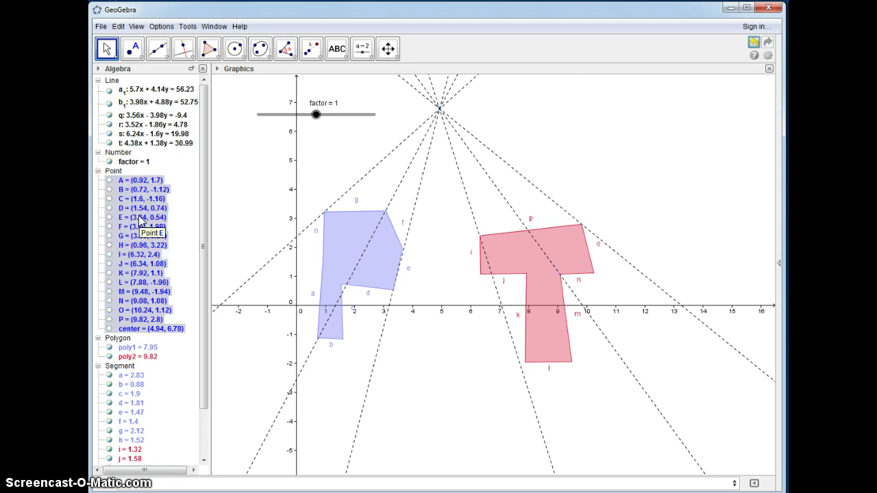
Step: Hide the labels of all the segments
{"action": "left_click_drag", "start_coordinate": [204, 280], "coordinate": [202, 343]}
{"action": "left_click", "coordinate": [118, 310]}
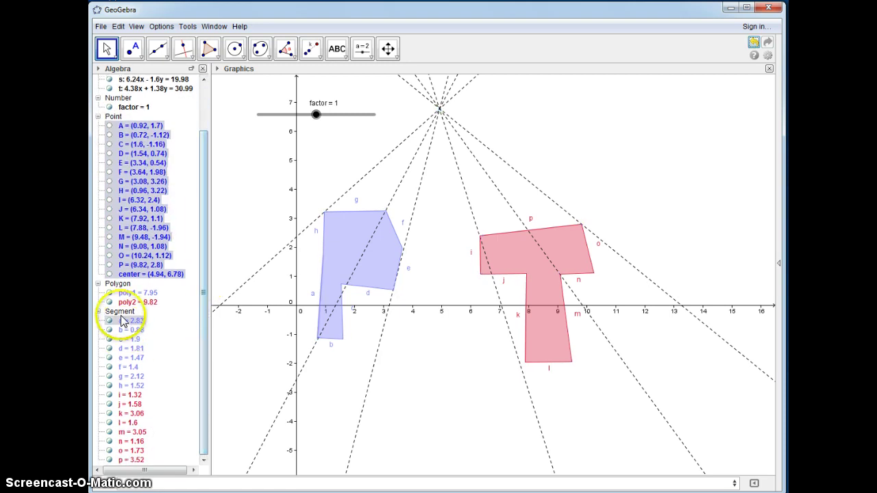
{"action": "right_click", "coordinate": [120, 312]}
{"action": "left_click", "coordinate": [155, 351]}
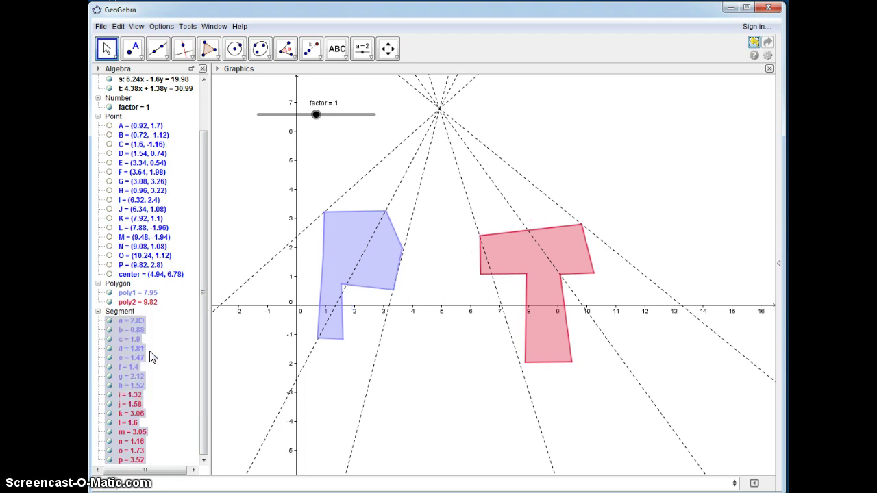
Step: Box-select both polygons and dilate them from center by factor, producing primed copies
{"action": "left_click", "coordinate": [311, 48]}
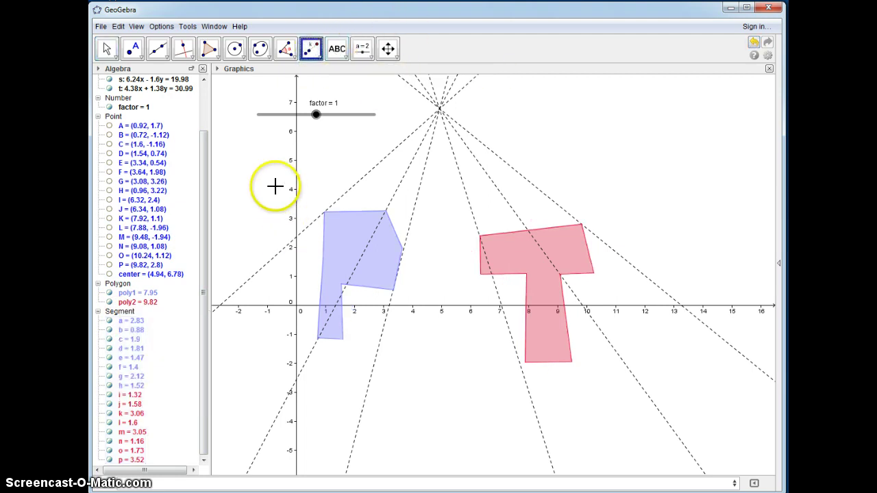
{"action": "left_click_drag", "start_coordinate": [276, 187], "coordinate": [339, 196]}
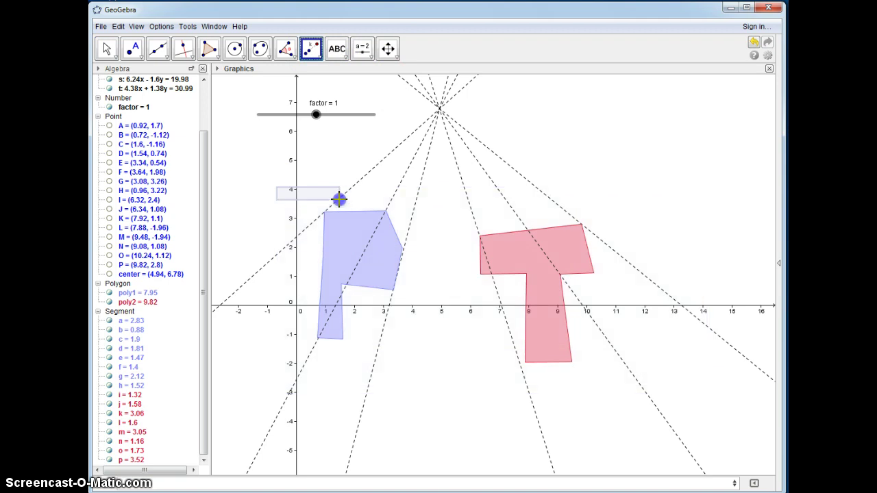
{"action": "left_click", "coordinate": [104, 274]}
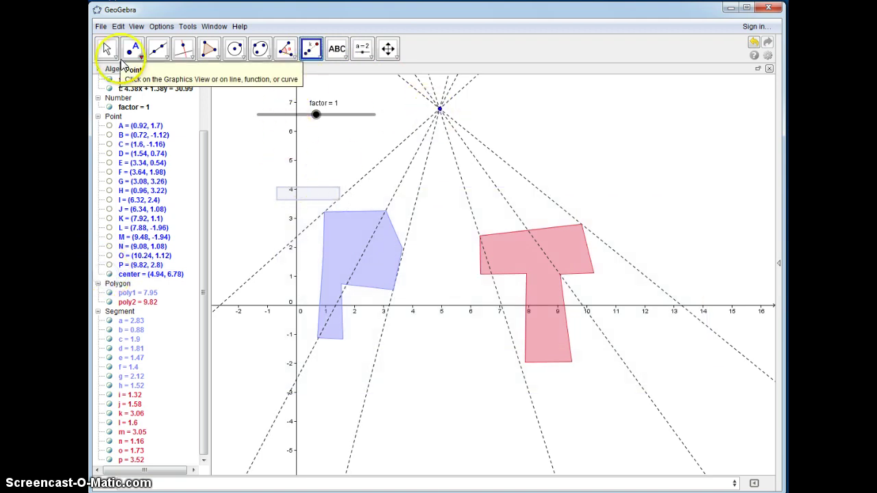
{"action": "left_click", "coordinate": [107, 48]}
{"action": "left_click", "coordinate": [309, 47]}
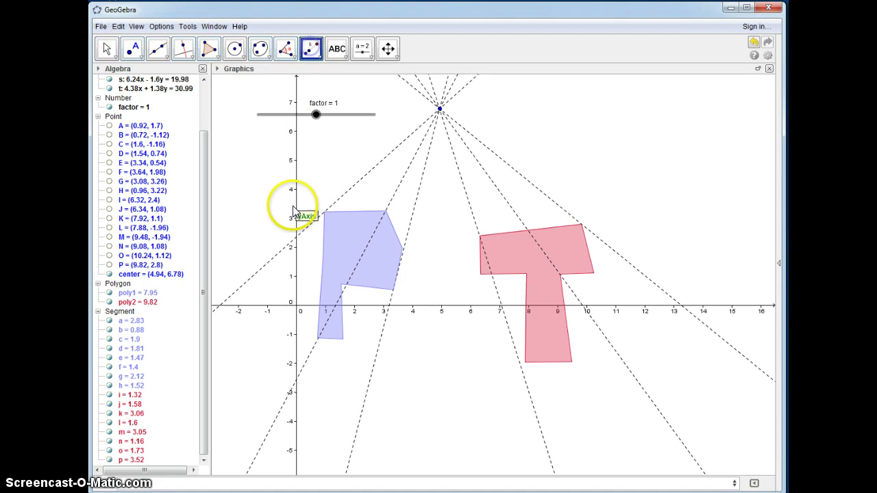
{"action": "left_click_drag", "start_coordinate": [273, 200], "coordinate": [656, 418]}
{"action": "left_click", "coordinate": [438, 110]}
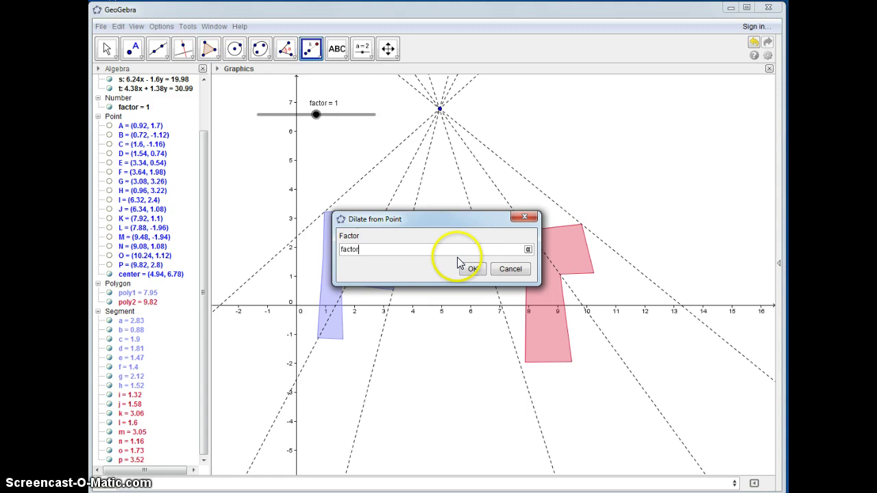
{"action": "left_click", "coordinate": [473, 270]}
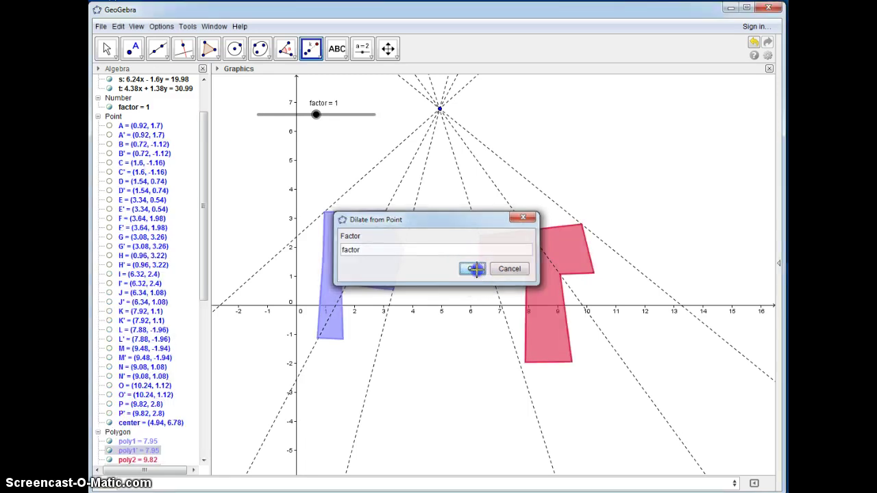
Step: Turn on animation for the factor slider and switch to the Geometry layout
{"action": "left_click", "coordinate": [317, 115]}
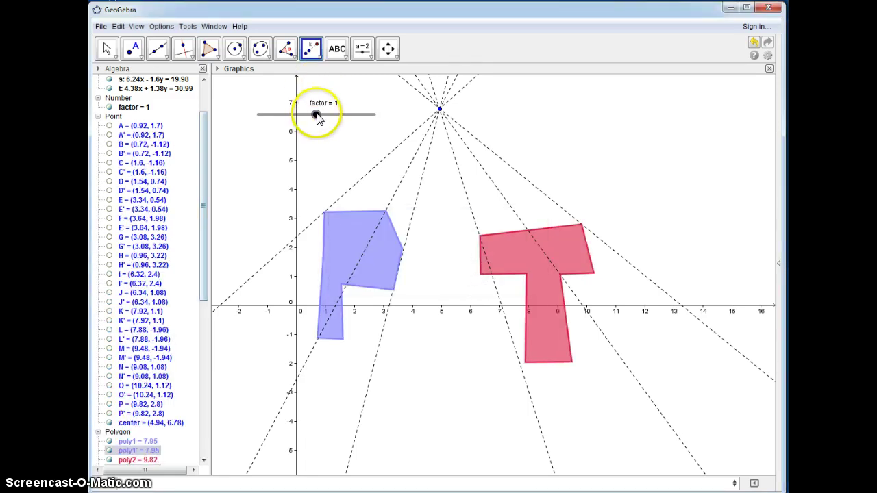
{"action": "right_click", "coordinate": [316, 117]}
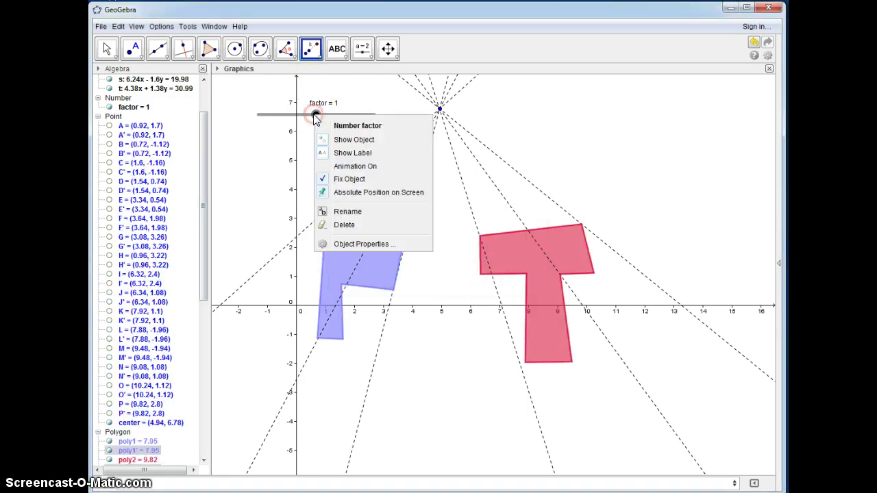
{"action": "left_click", "coordinate": [338, 166]}
{"action": "left_click", "coordinate": [779, 267]}
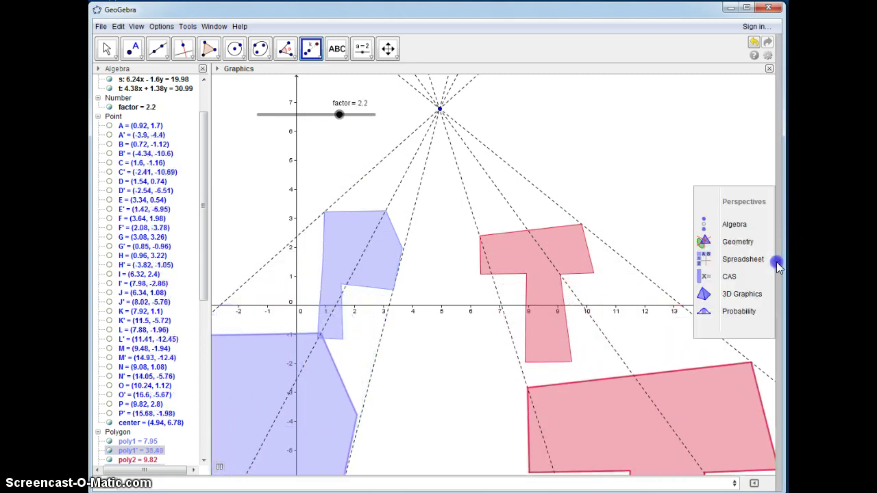
{"action": "left_click", "coordinate": [722, 241]}
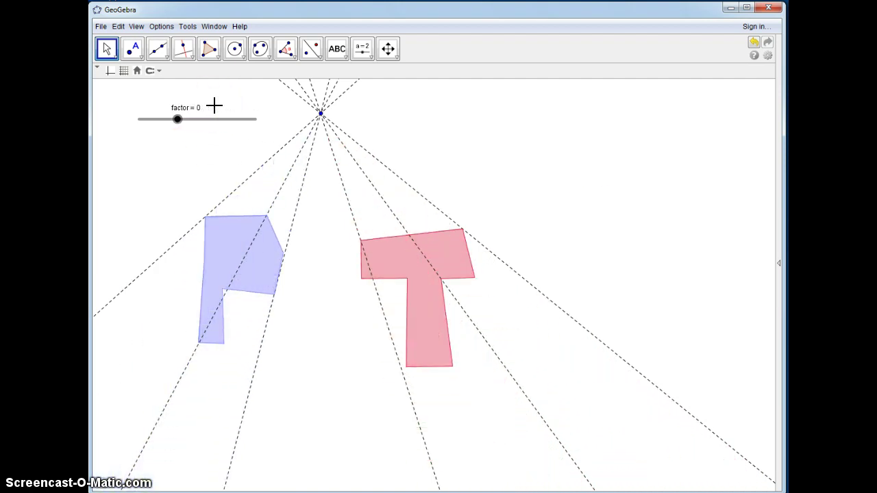
Step: Turn off the factor slider's animation and drag it to 0.4, shrinking the P and T copies
{"action": "right_click", "coordinate": [163, 119]}
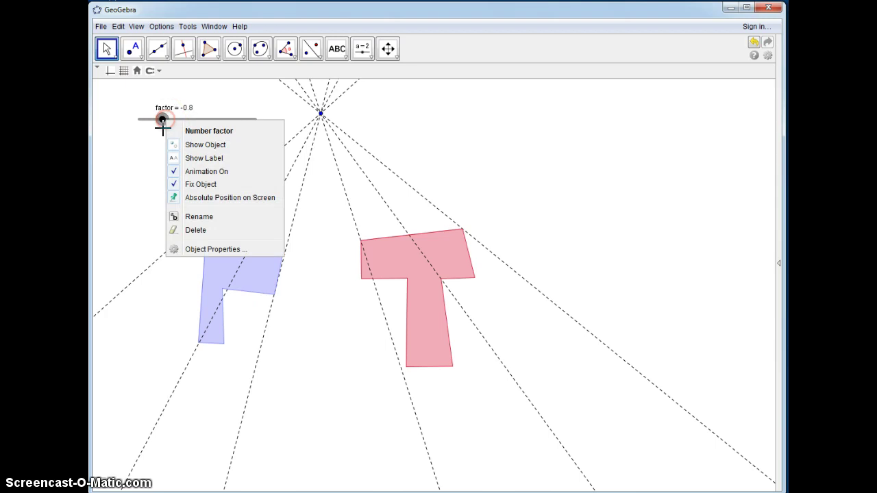
{"action": "left_click", "coordinate": [180, 172]}
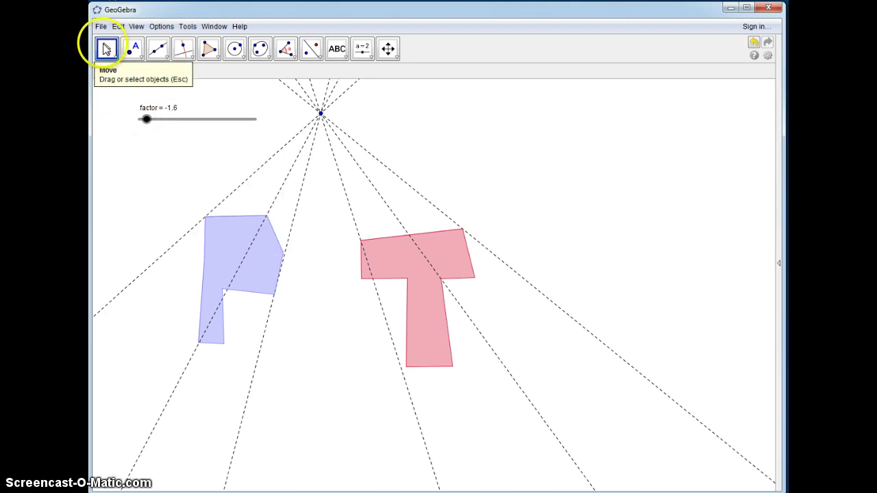
{"action": "left_click_drag", "start_coordinate": [146, 119], "coordinate": [185, 119]}
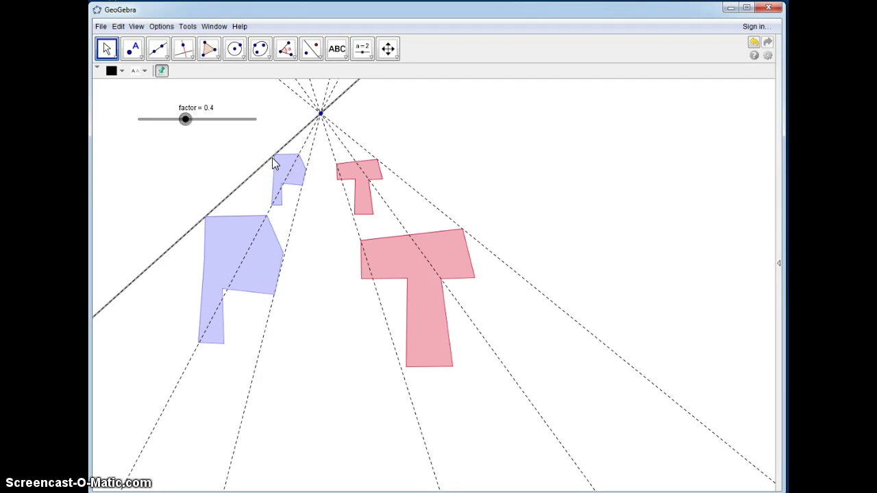
Step: Measure the angles of the large blue P with the Angle tool
{"action": "left_click", "coordinate": [243, 157]}
{"action": "left_click", "coordinate": [286, 48]}
{"action": "left_click", "coordinate": [241, 234]}
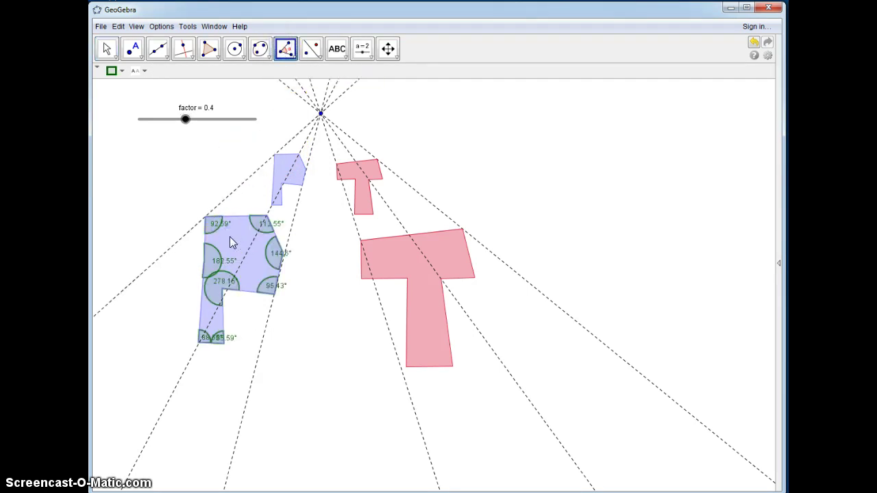
{"action": "left_click", "coordinate": [224, 234]}
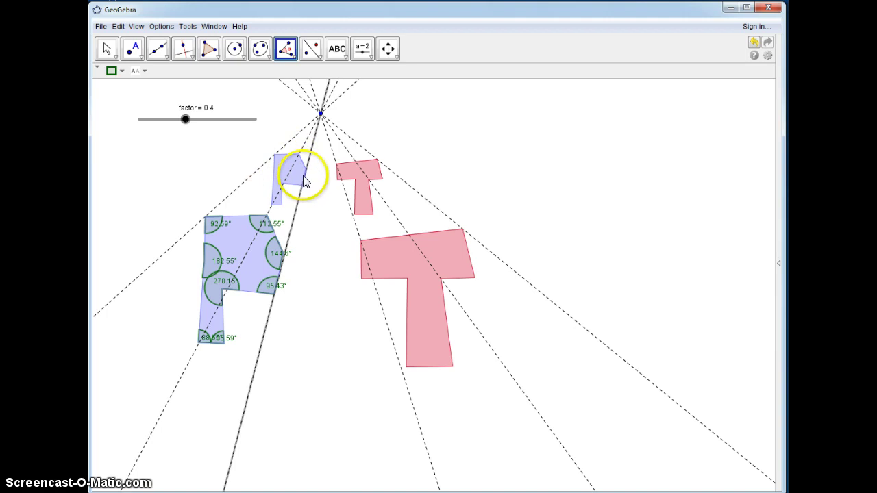
{"action": "left_click", "coordinate": [779, 266]}
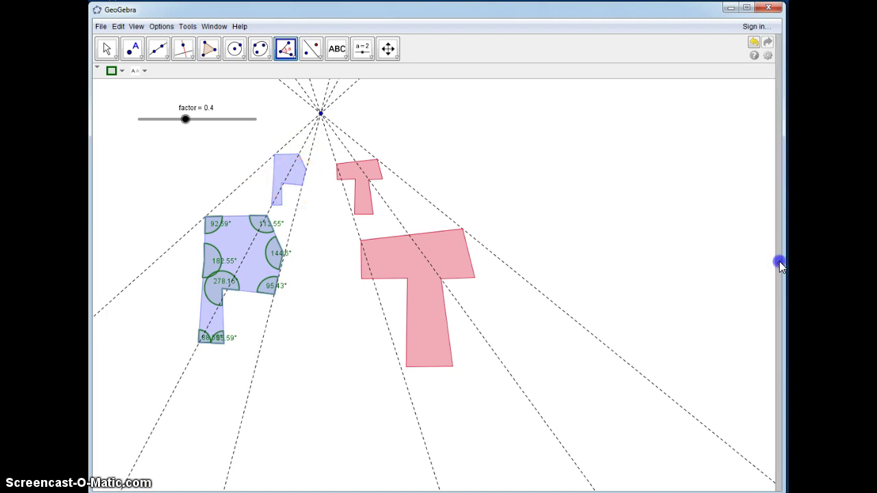
Step: Undo the angle measurements, redo the 0.4 factor, and turn the slider's animation back on
{"action": "left_click", "coordinate": [753, 42]}
{"action": "left_click", "coordinate": [753, 43]}
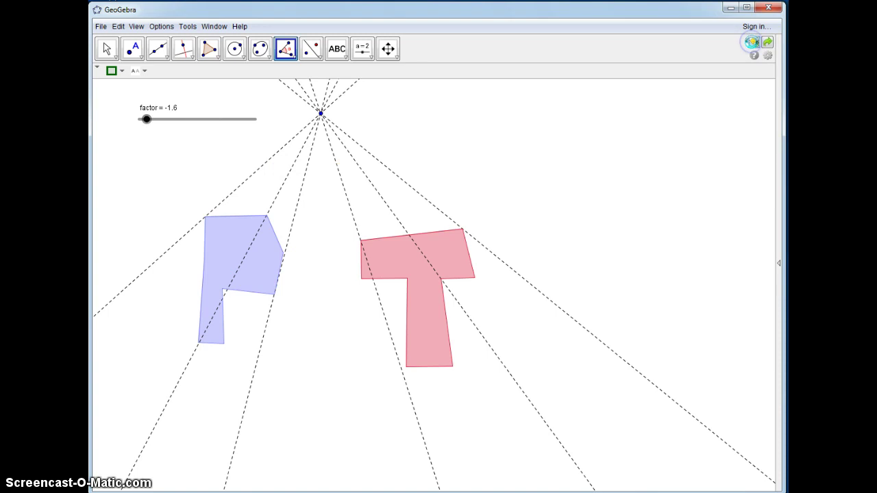
{"action": "left_click", "coordinate": [767, 45]}
{"action": "right_click", "coordinate": [185, 119]}
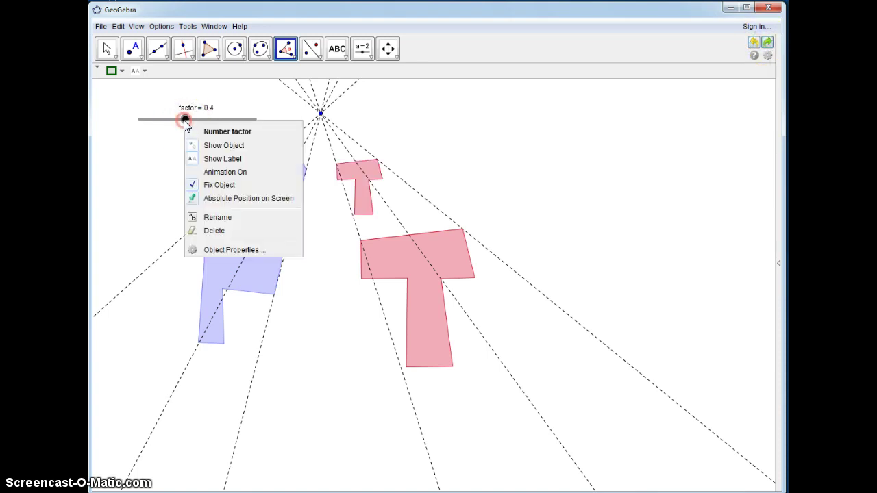
{"action": "left_click", "coordinate": [199, 171]}
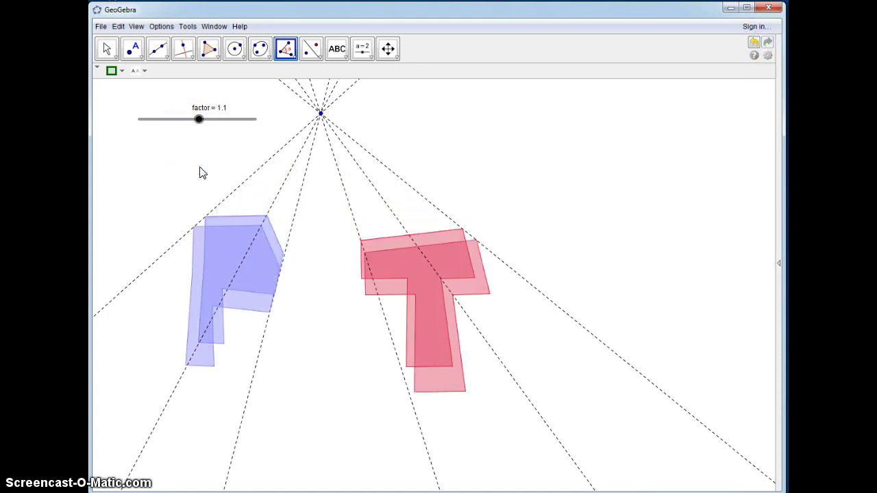